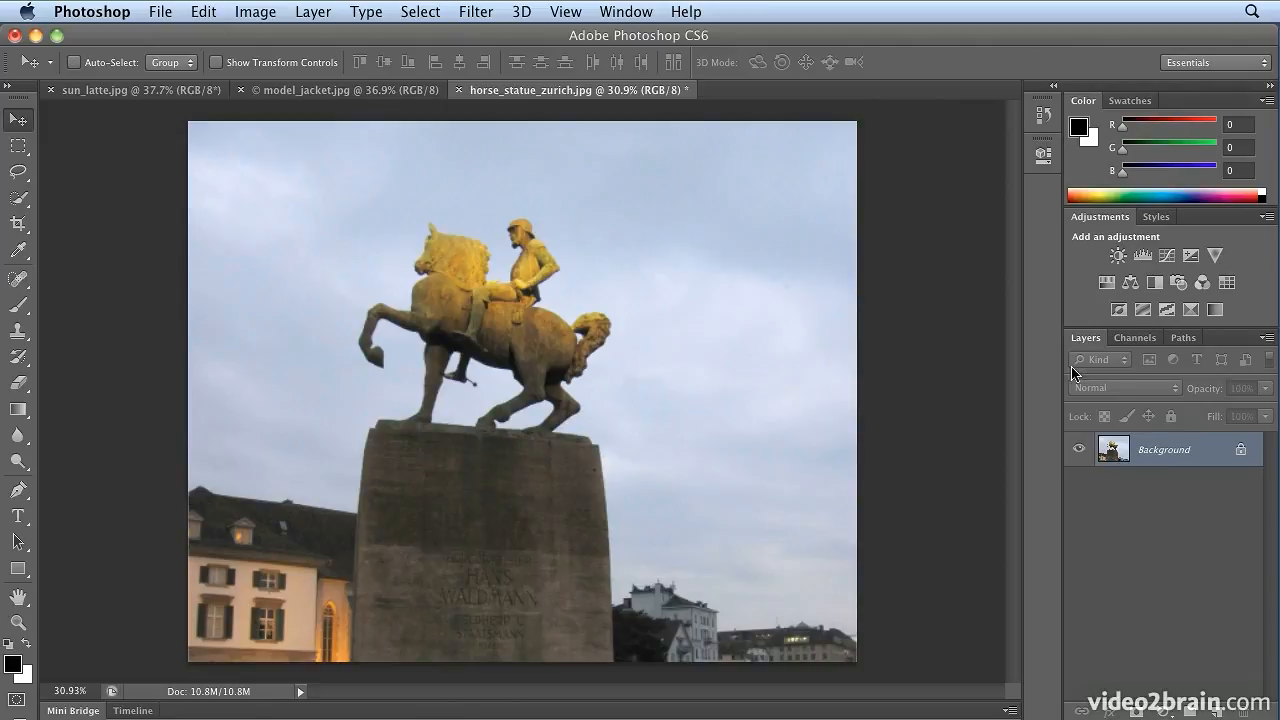
# Show the grid over the horse statue image
pyautogui.click(580, 17)
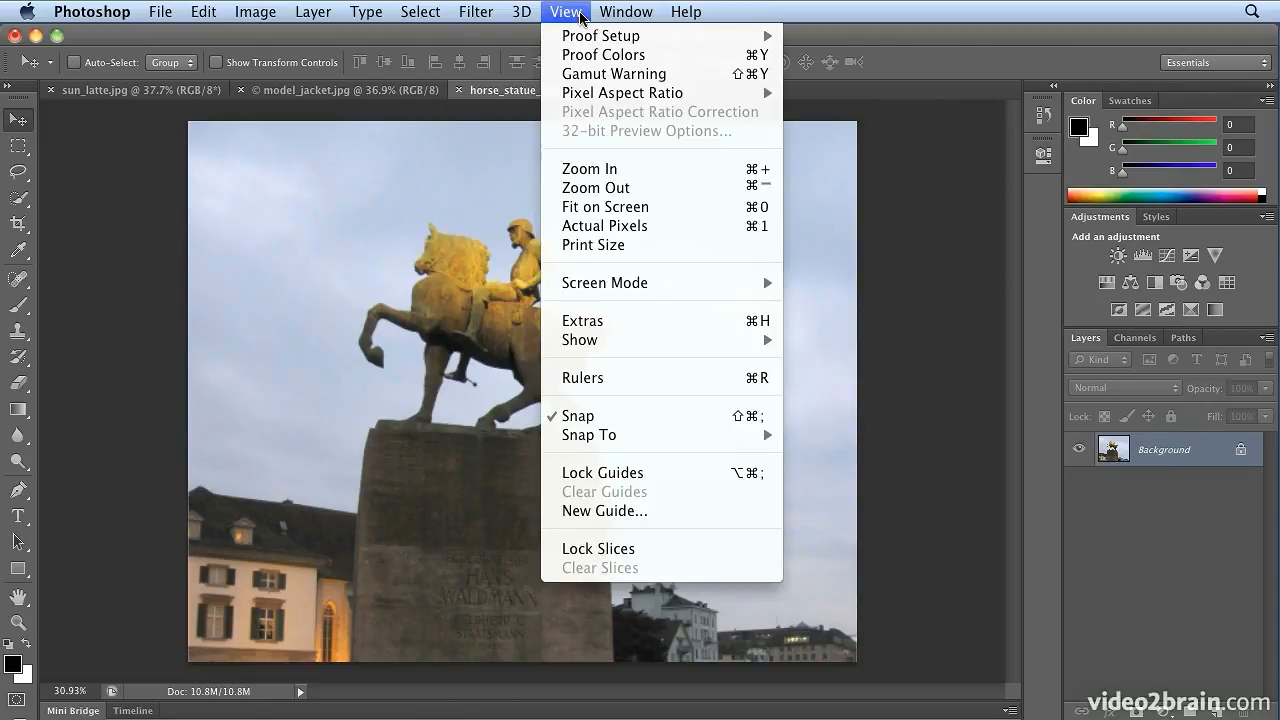
pyautogui.moveTo(635, 345)
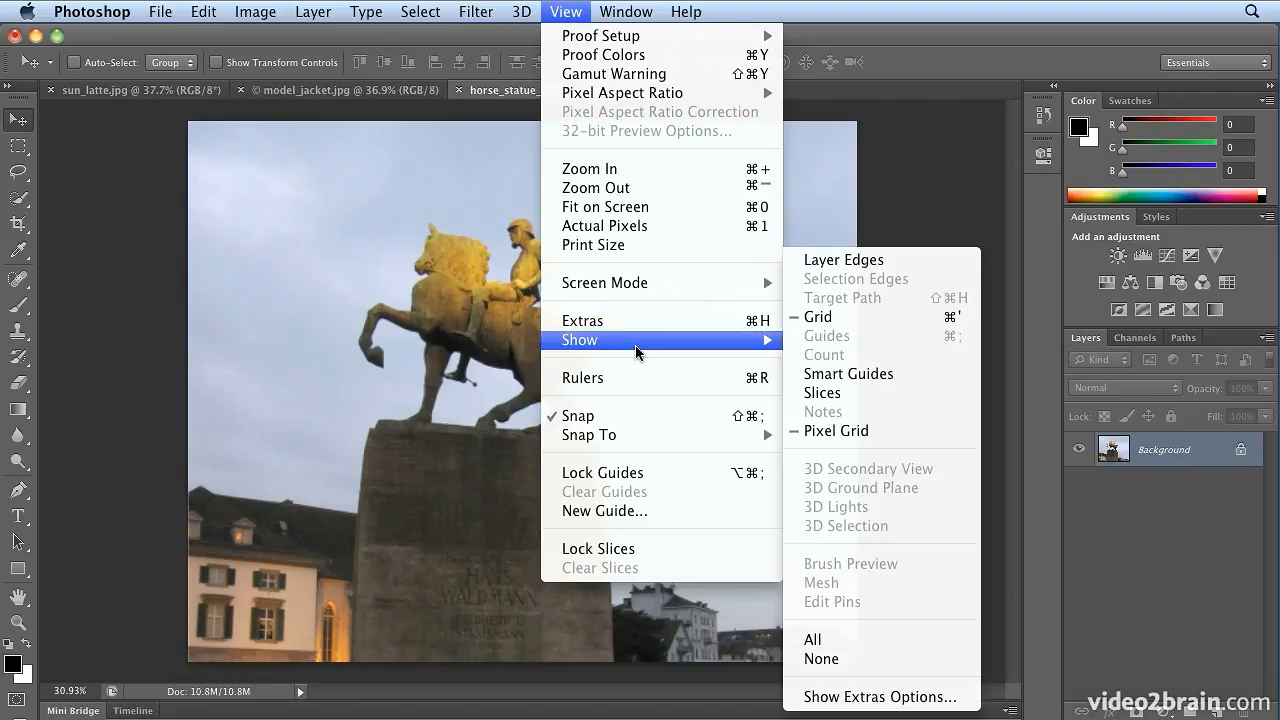
pyautogui.click(855, 320)
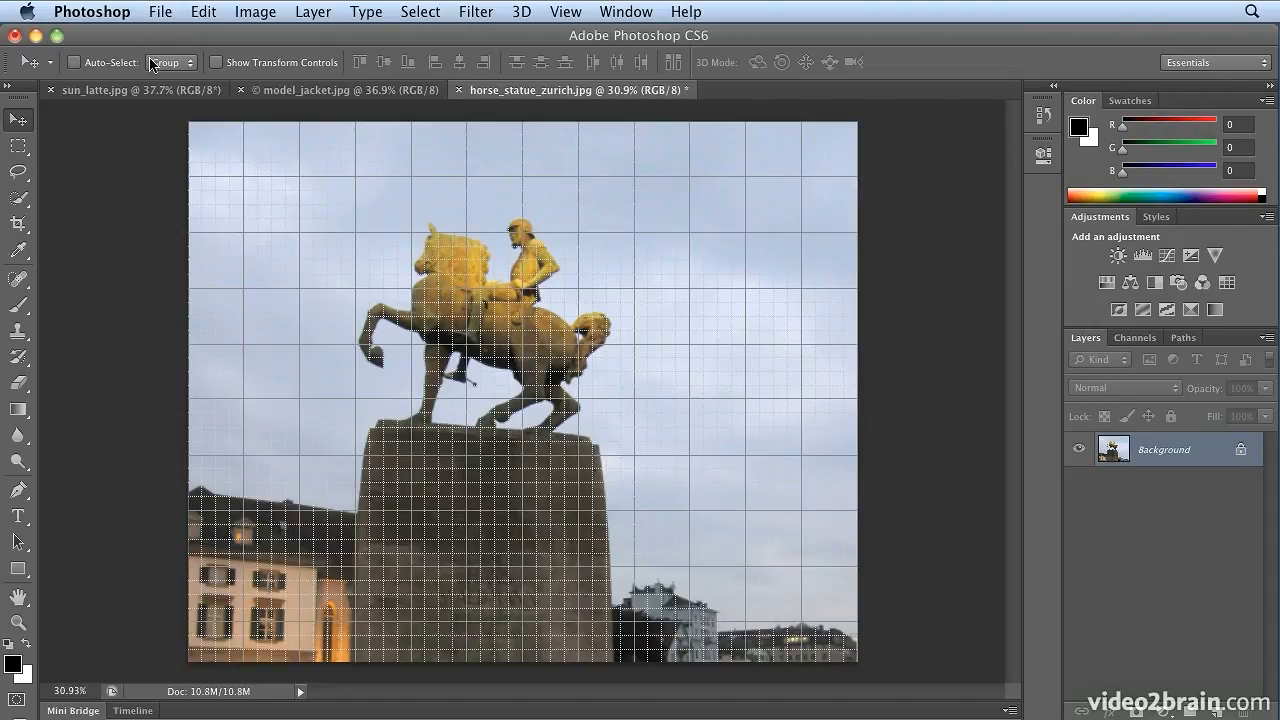
# In the grid preferences, set the major gridline spacing to 50 percent
pyautogui.click(110, 12)
pyautogui.moveTo(131, 76)
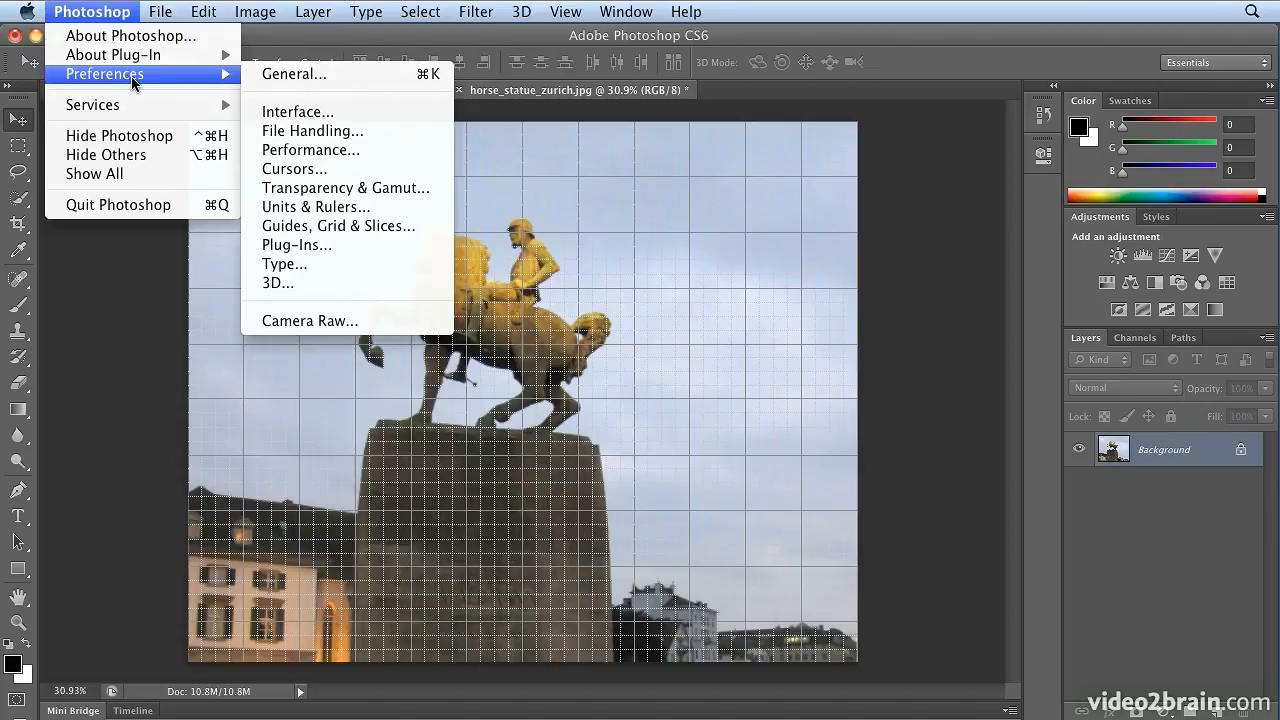
pyautogui.click(429, 228)
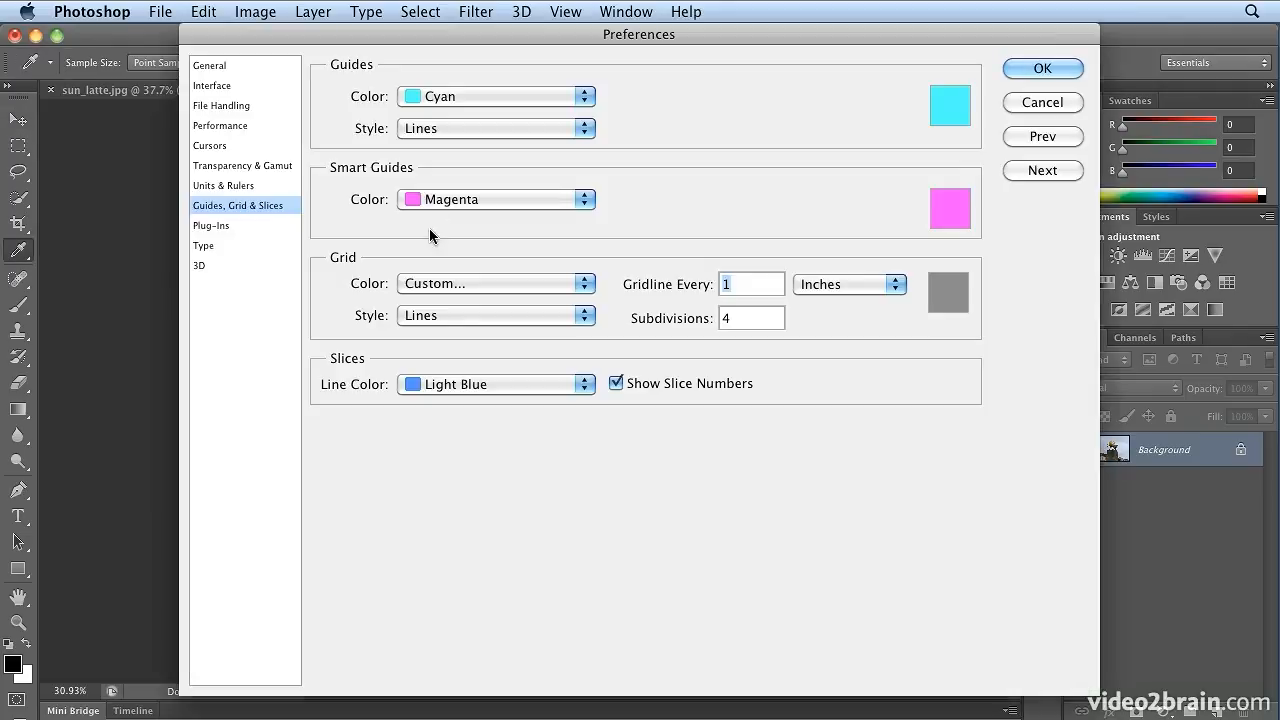
pyautogui.moveTo(357, 37); pyautogui.dragTo(677, 45)
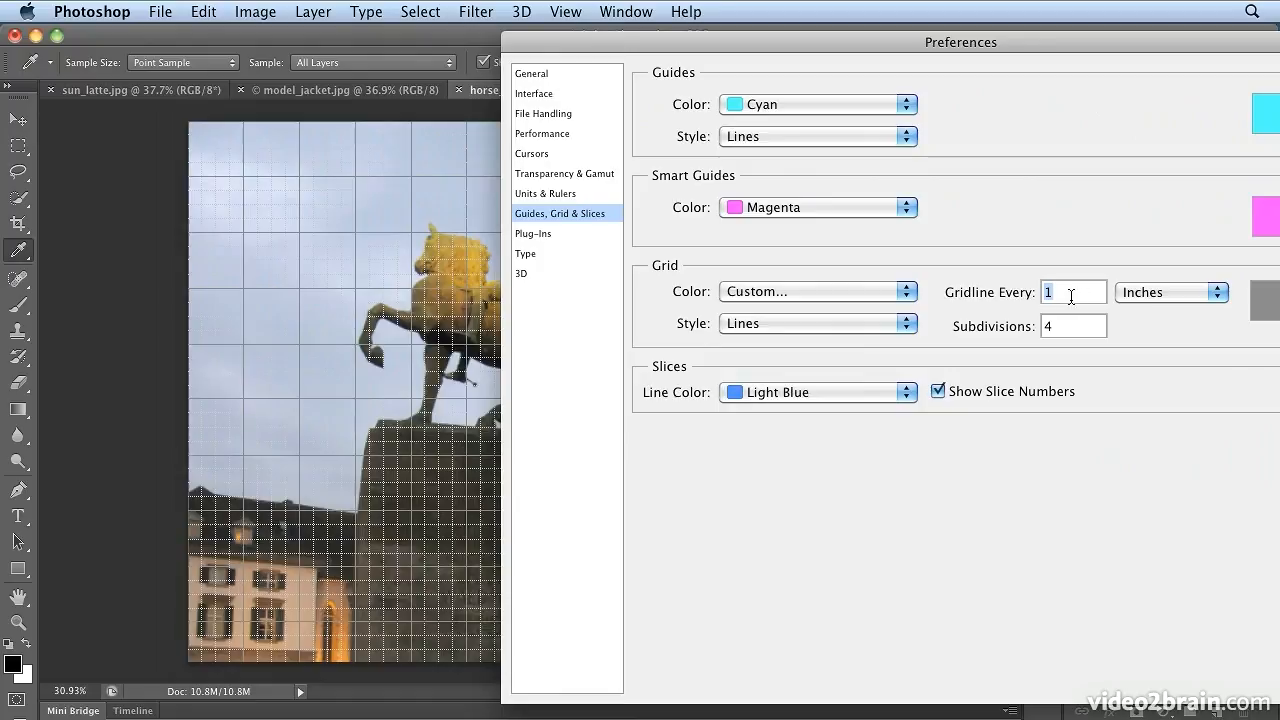
pyautogui.write('50')
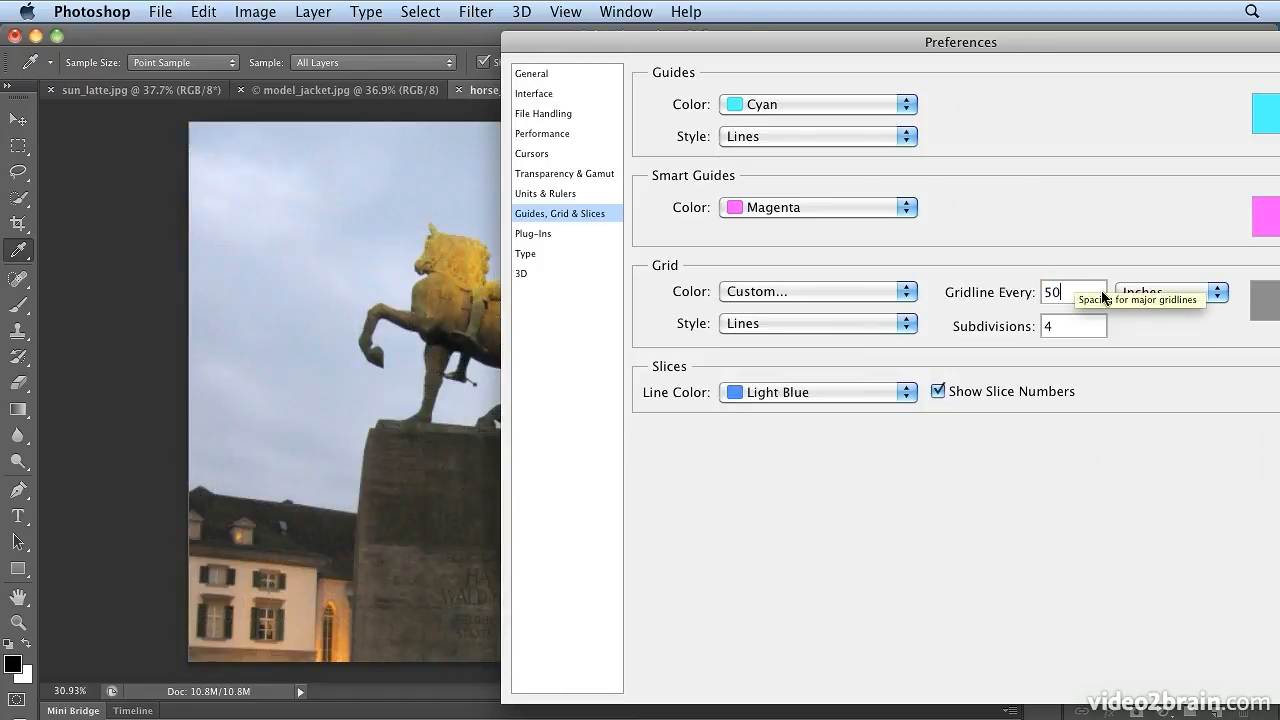
pyautogui.click(1136, 294)
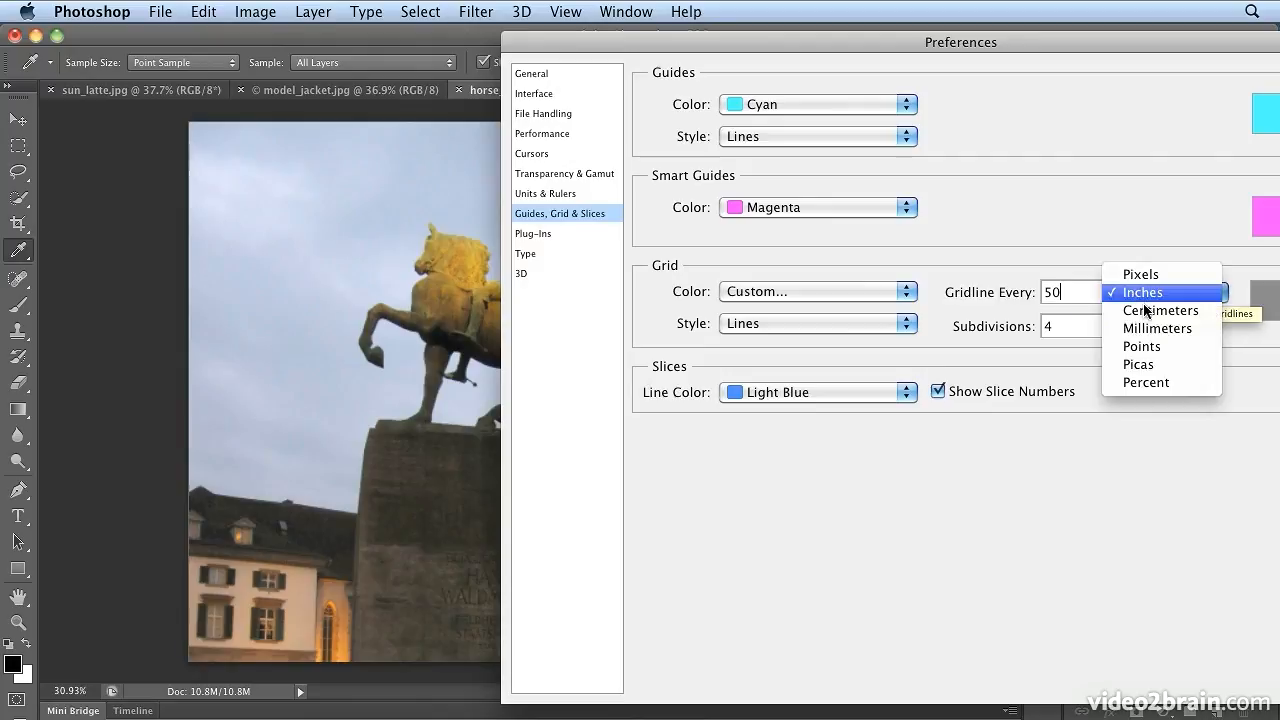
pyautogui.click(1167, 384)
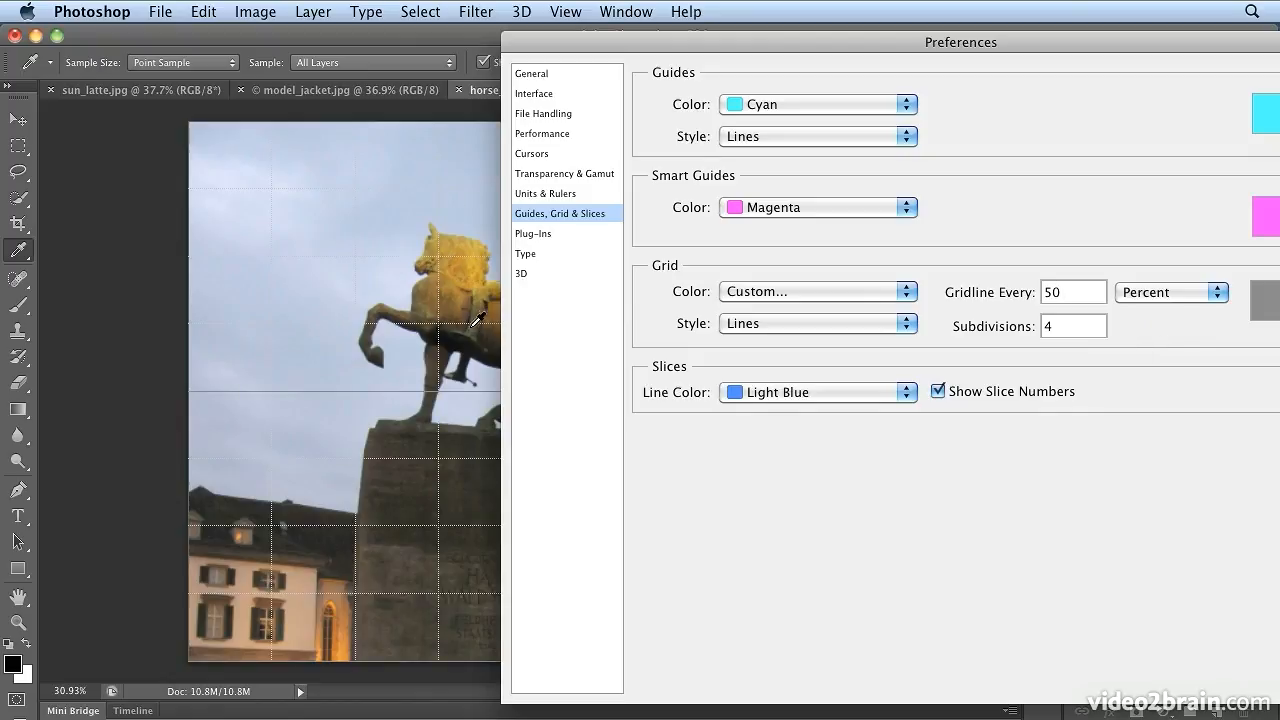
# Set the grid subdivisions to 1 and apply the preferences
pyautogui.click(1081, 325)
pyautogui.write('1')
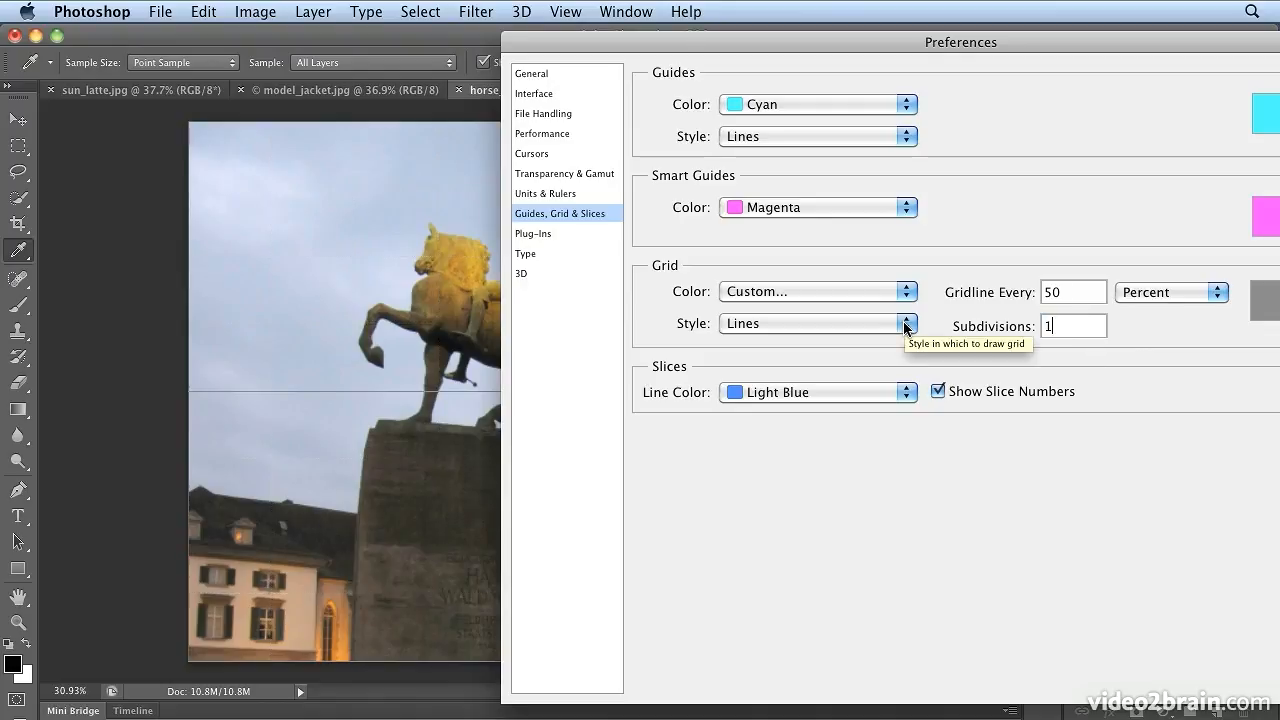
pyautogui.moveTo(1072, 42); pyautogui.dragTo(797, 42)
pyautogui.click(1100, 76)
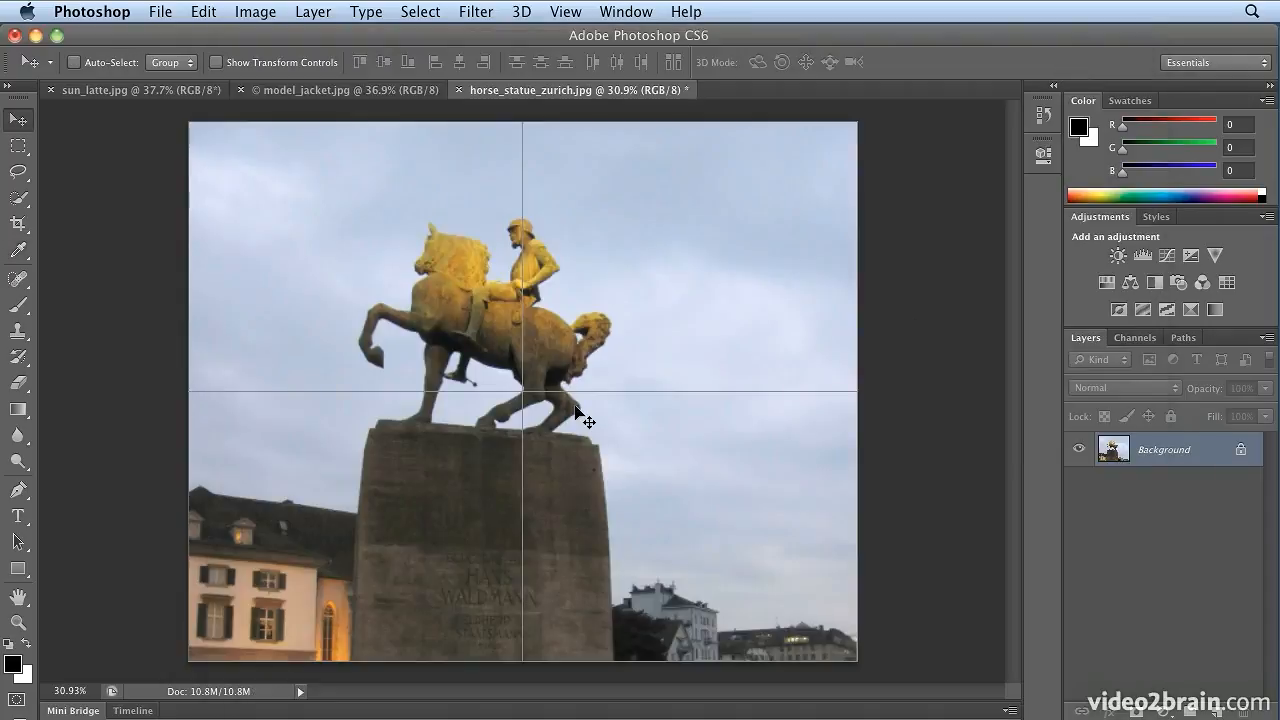
pyautogui.click(582, 8)
pyautogui.moveTo(634, 344)
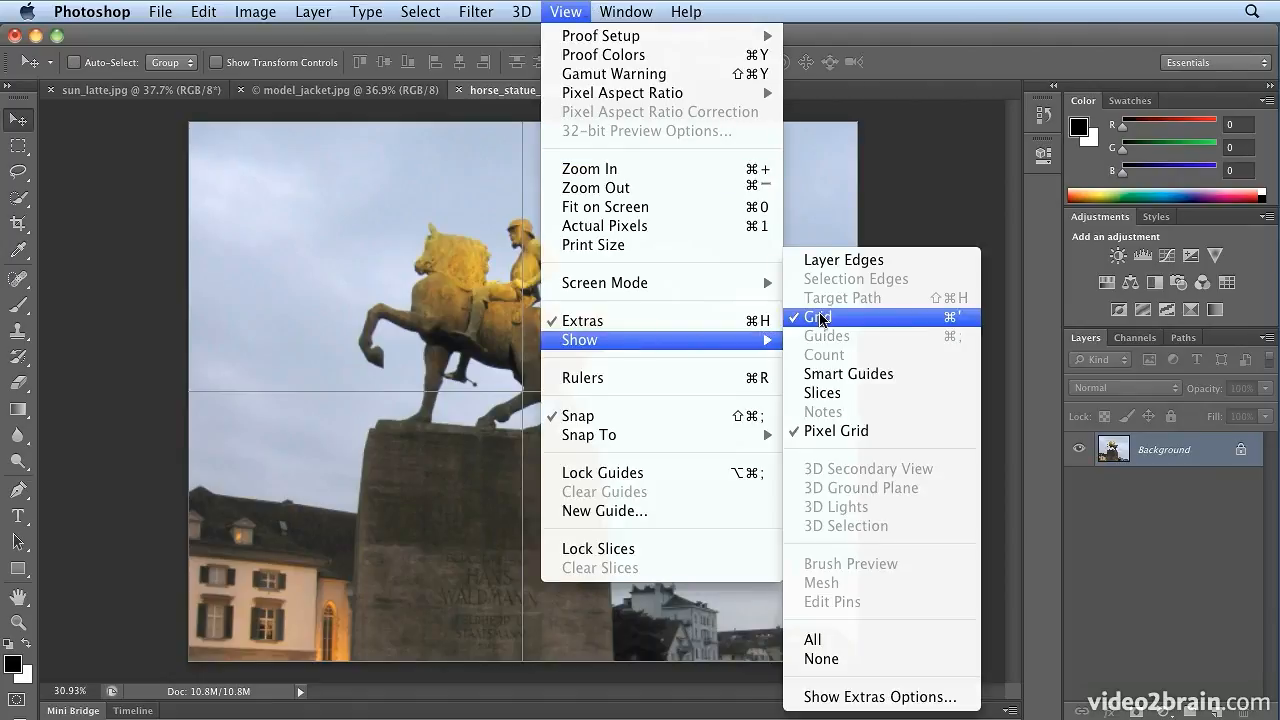
pyautogui.click(924, 60)
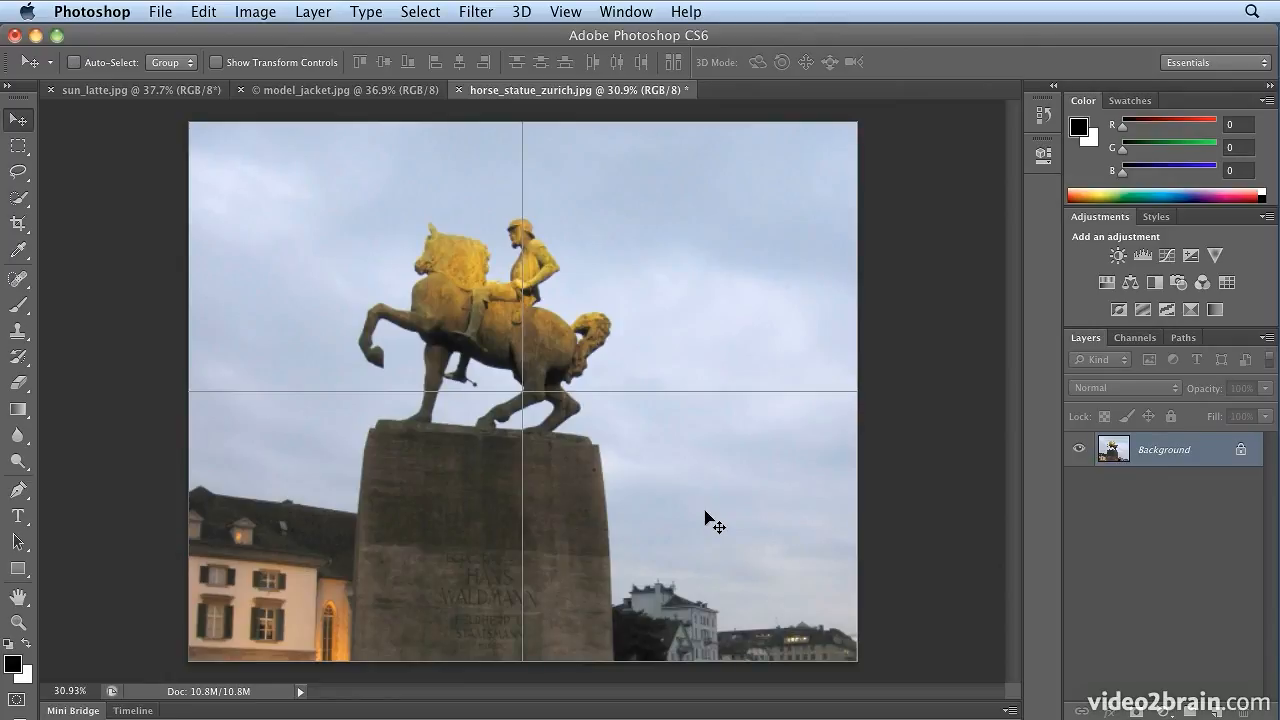
# Activate the Rectangular Marquee tool
pyautogui.click(18, 148)
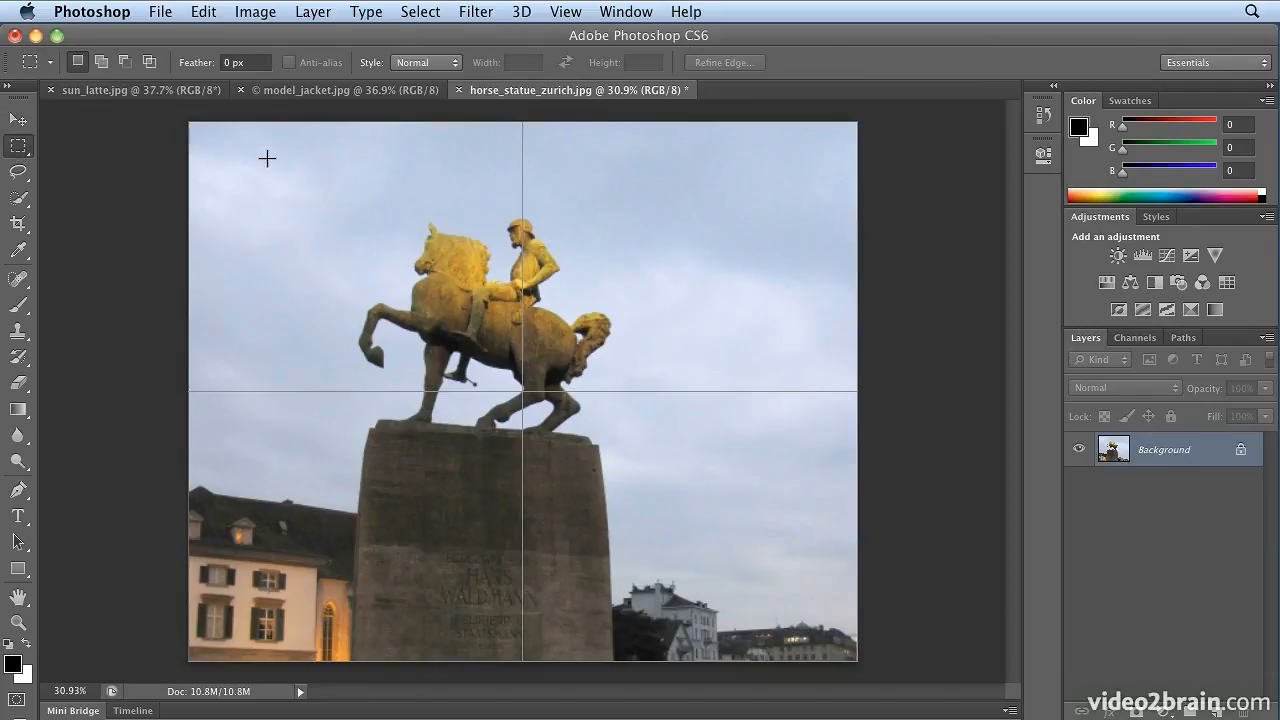
pyautogui.moveTo(253, 157); pyautogui.dragTo(685, 534)
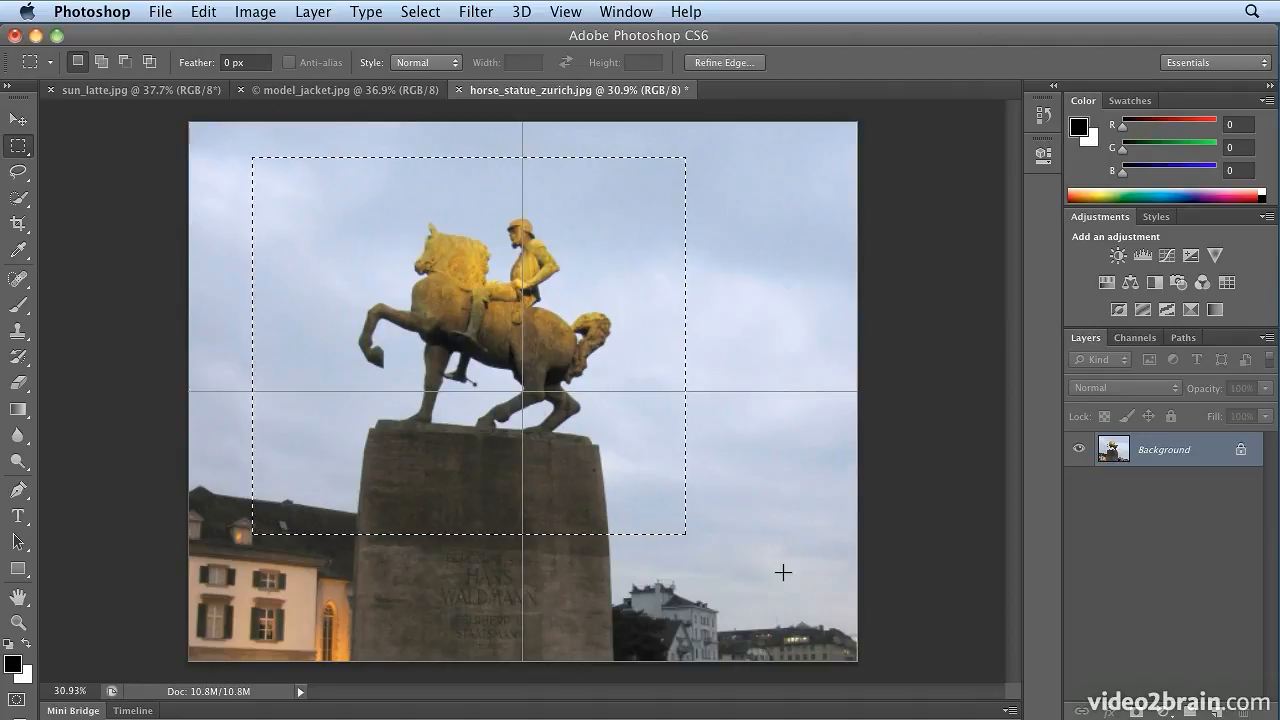
pyautogui.moveTo(725, 453); pyautogui.dragTo(771, 511)
pyautogui.click(805, 462)
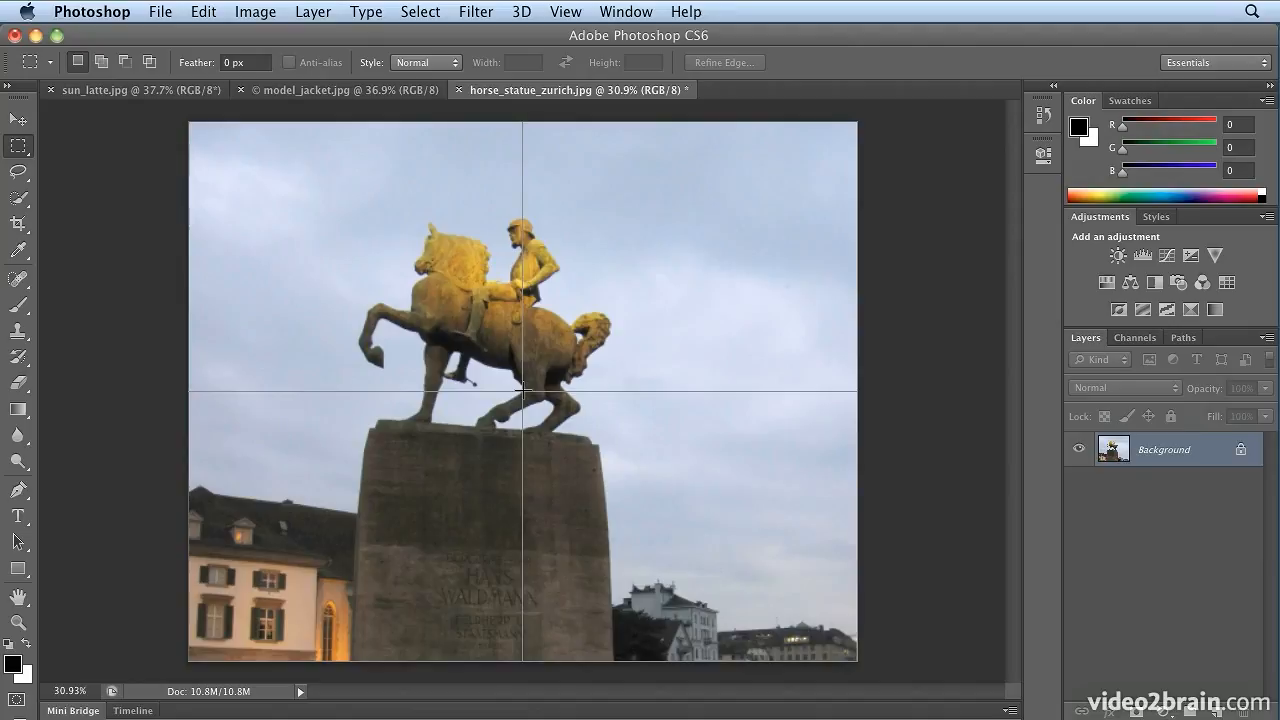
# Draw a rectangular selection outward from the grid's centre, about 9.7 by 7.6 in, and feather it by 150 pixels
pyautogui.moveTo(522, 391); pyautogui.dragTo(791, 601)
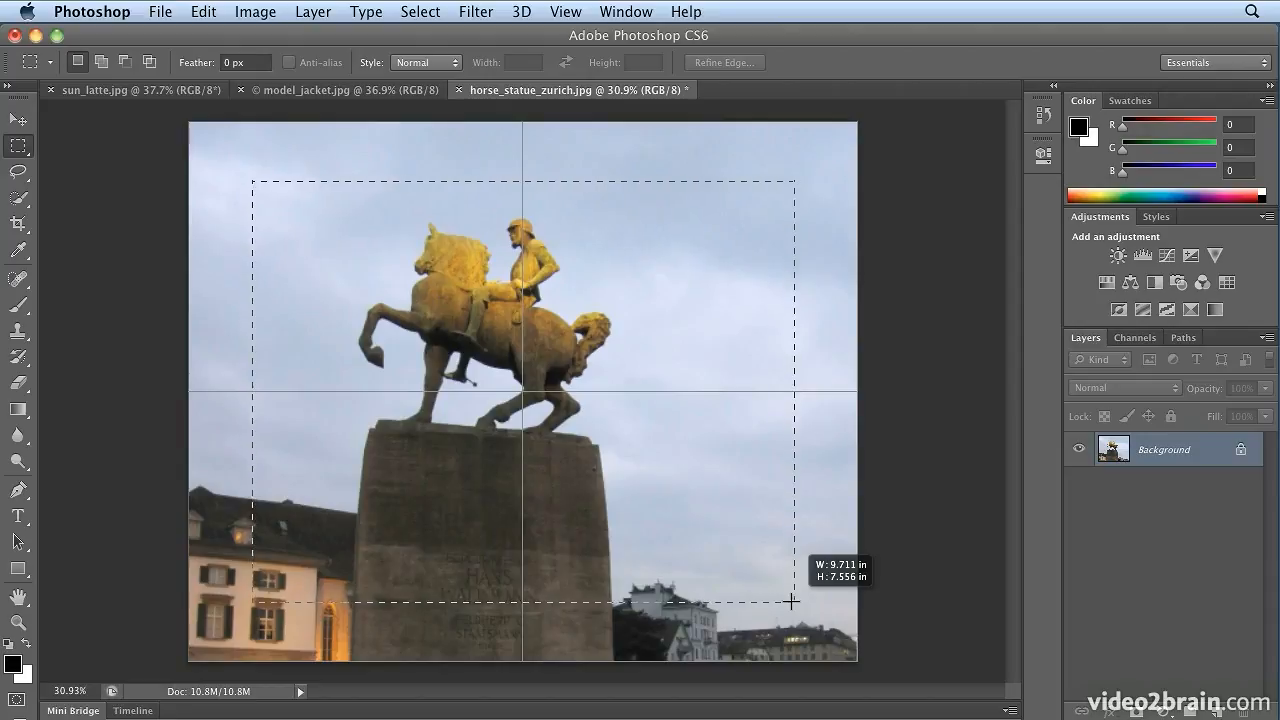
pyautogui.moveTo(791, 601); pyautogui.dragTo(792, 601)
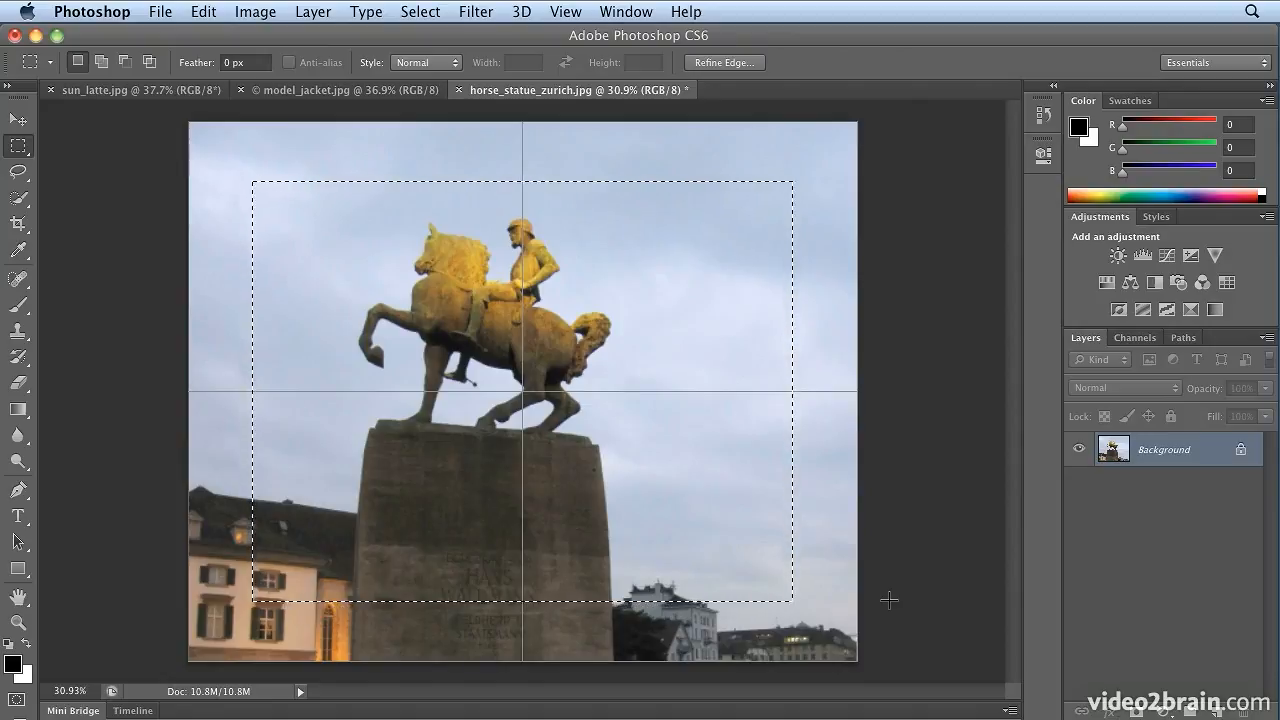
pyautogui.click(426, 12)
pyautogui.moveTo(467, 264)
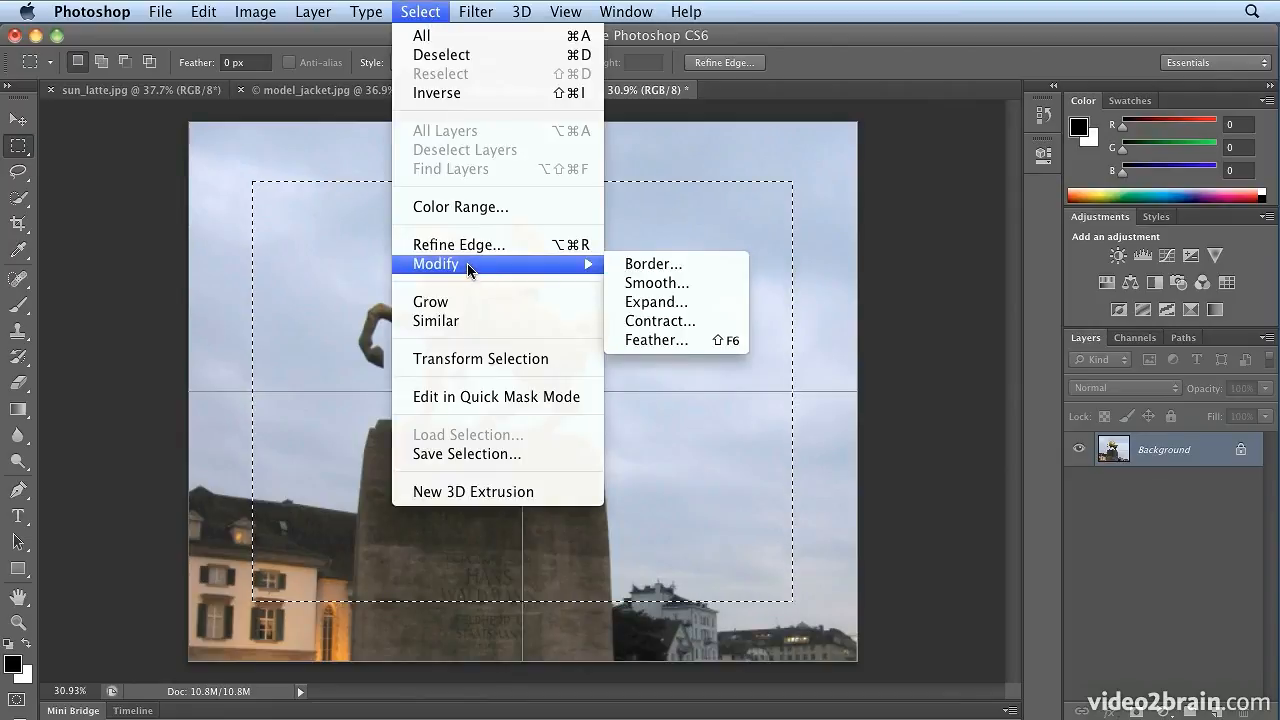
pyautogui.click(655, 341)
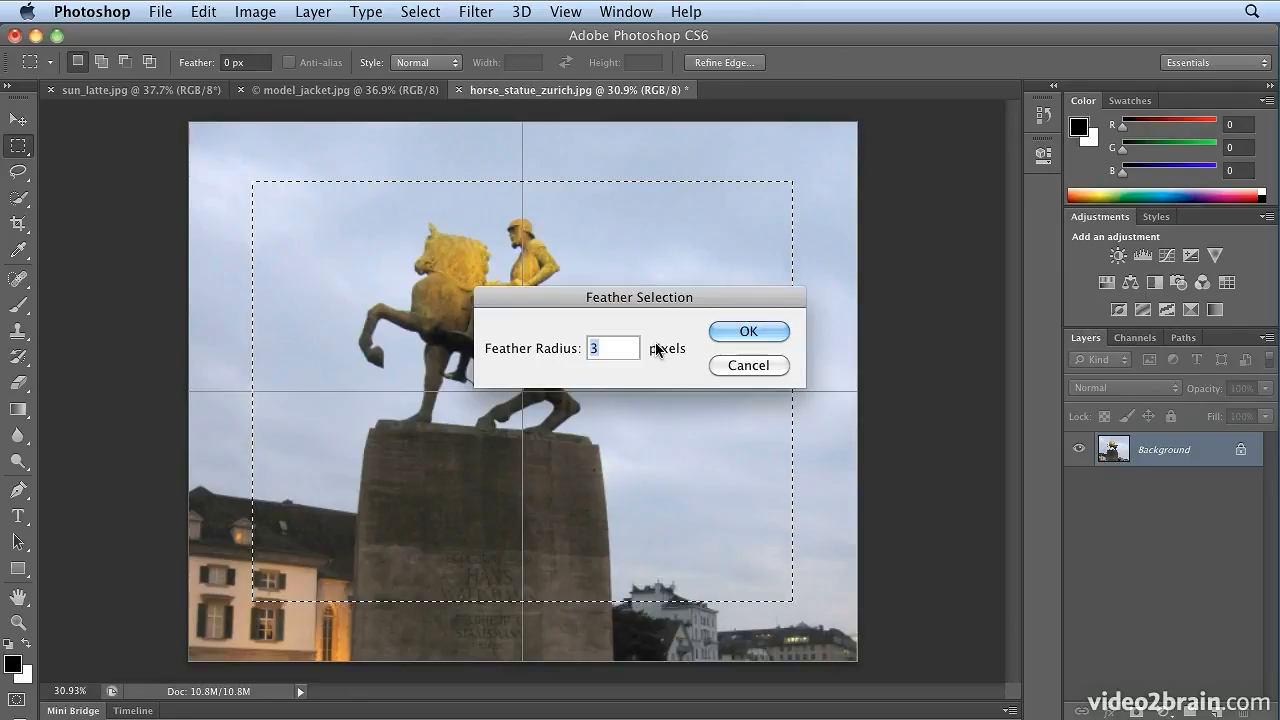
pyautogui.write('150')
pyautogui.click(749, 333)
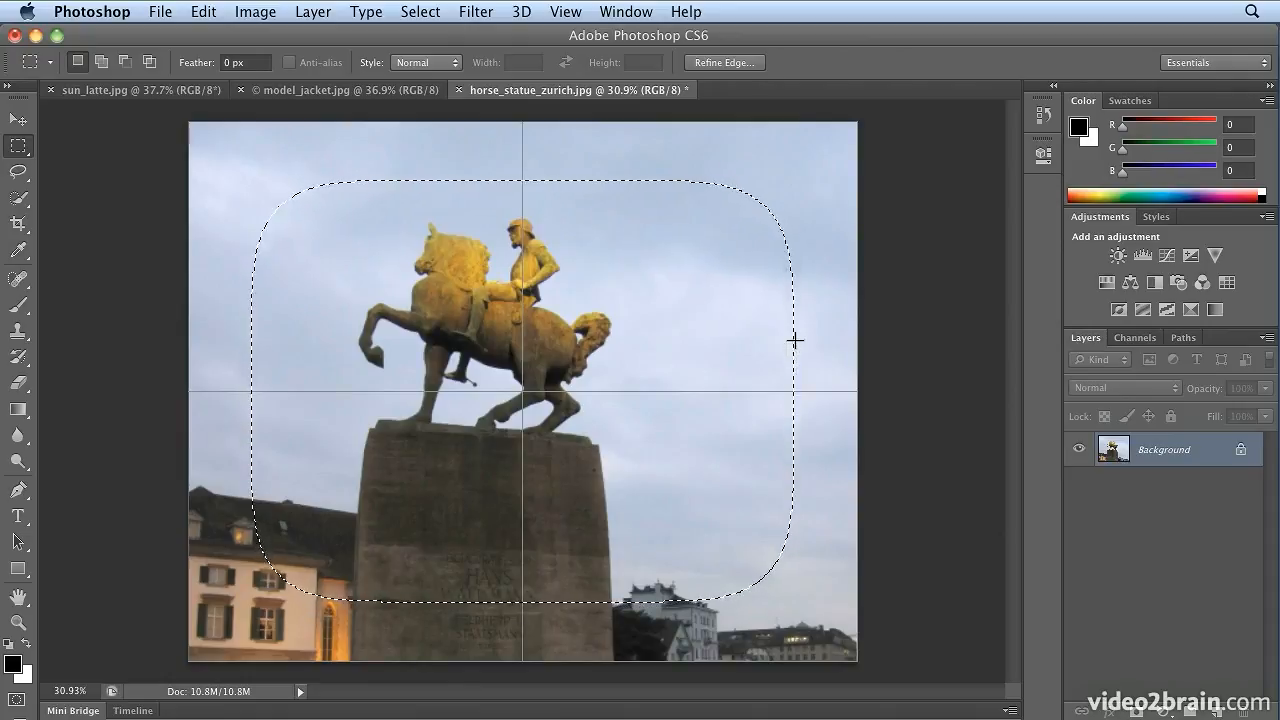
# Create a new layer named "black" above the background
pyautogui.click(307, 12)
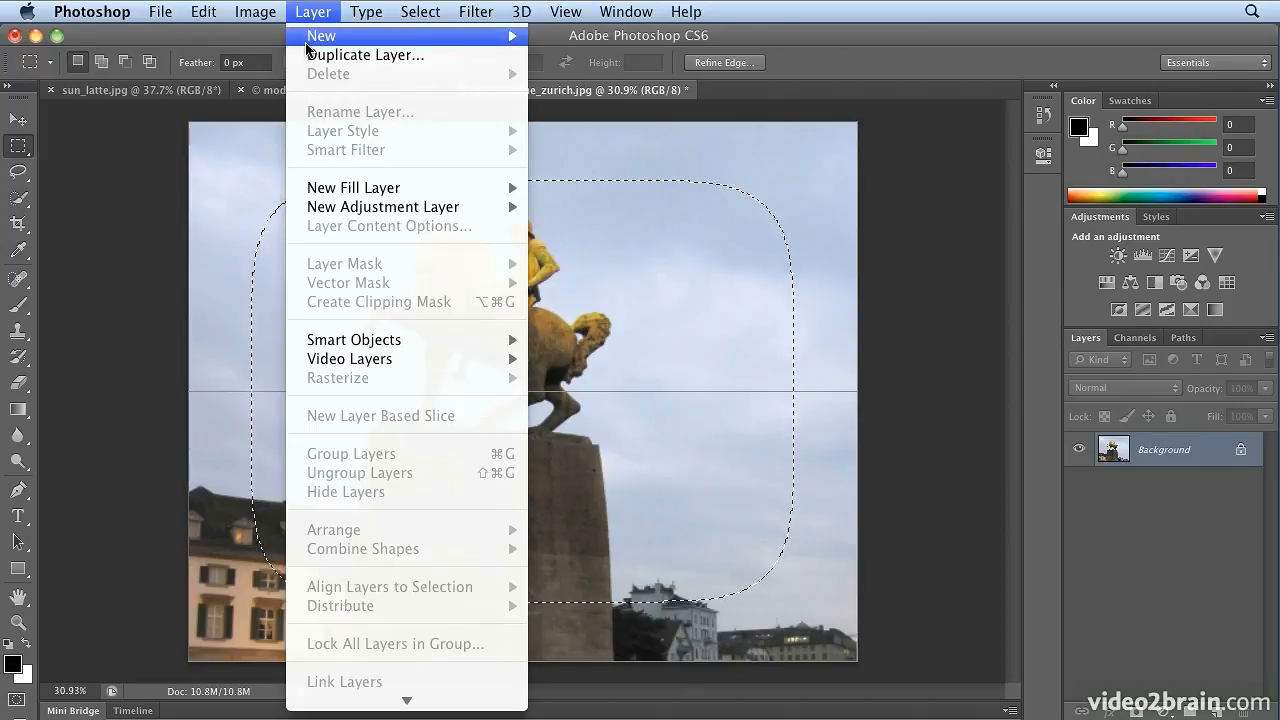
pyautogui.moveTo(312, 38)
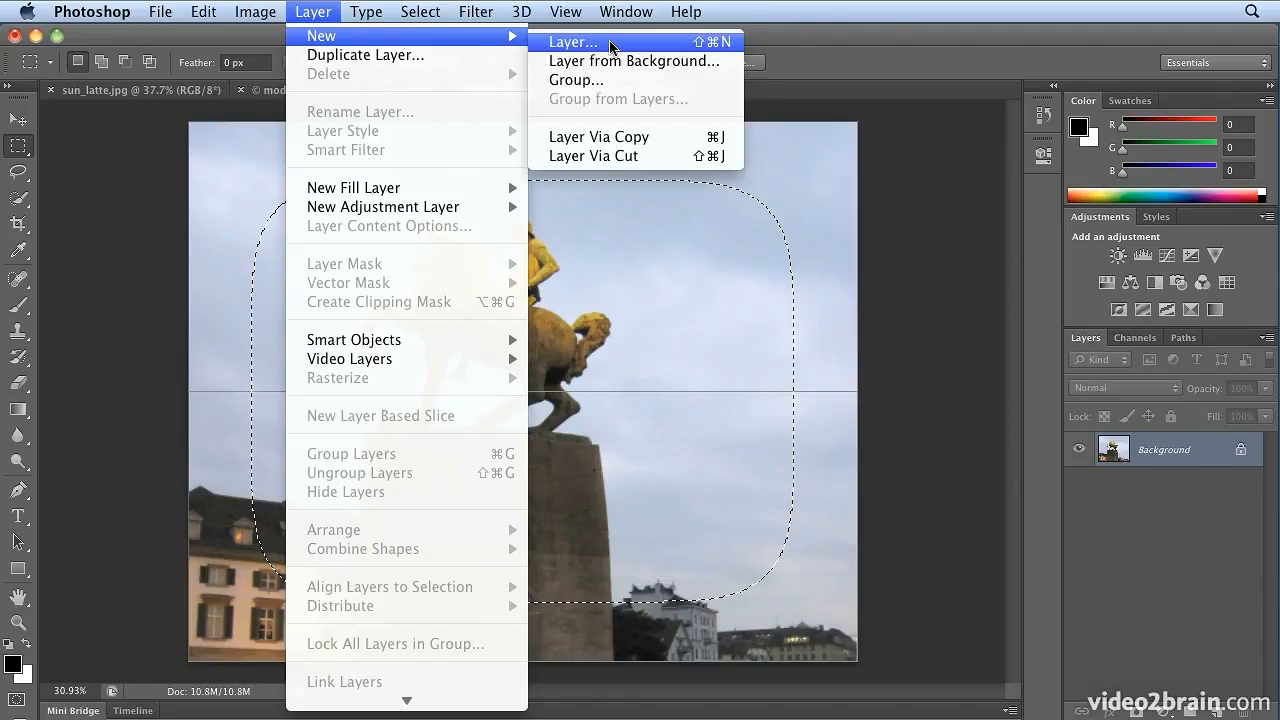
pyautogui.click(575, 42)
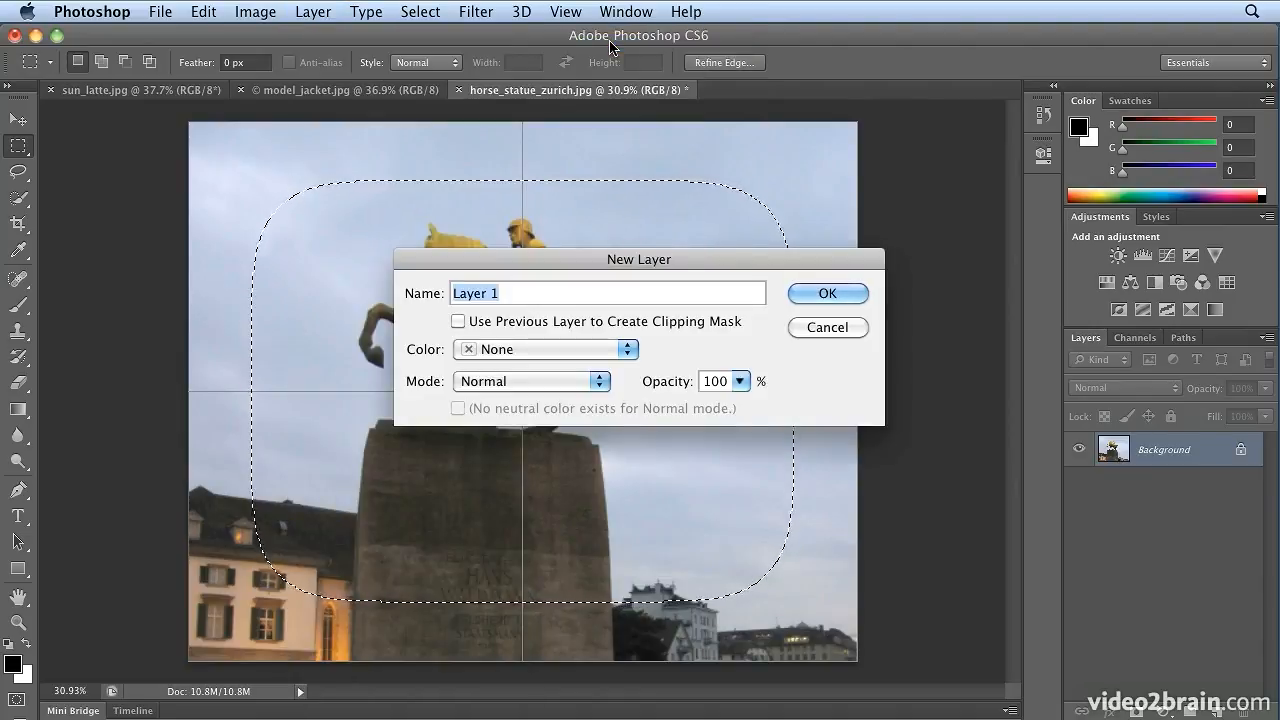
pyautogui.write('black')
pyautogui.press('Return')
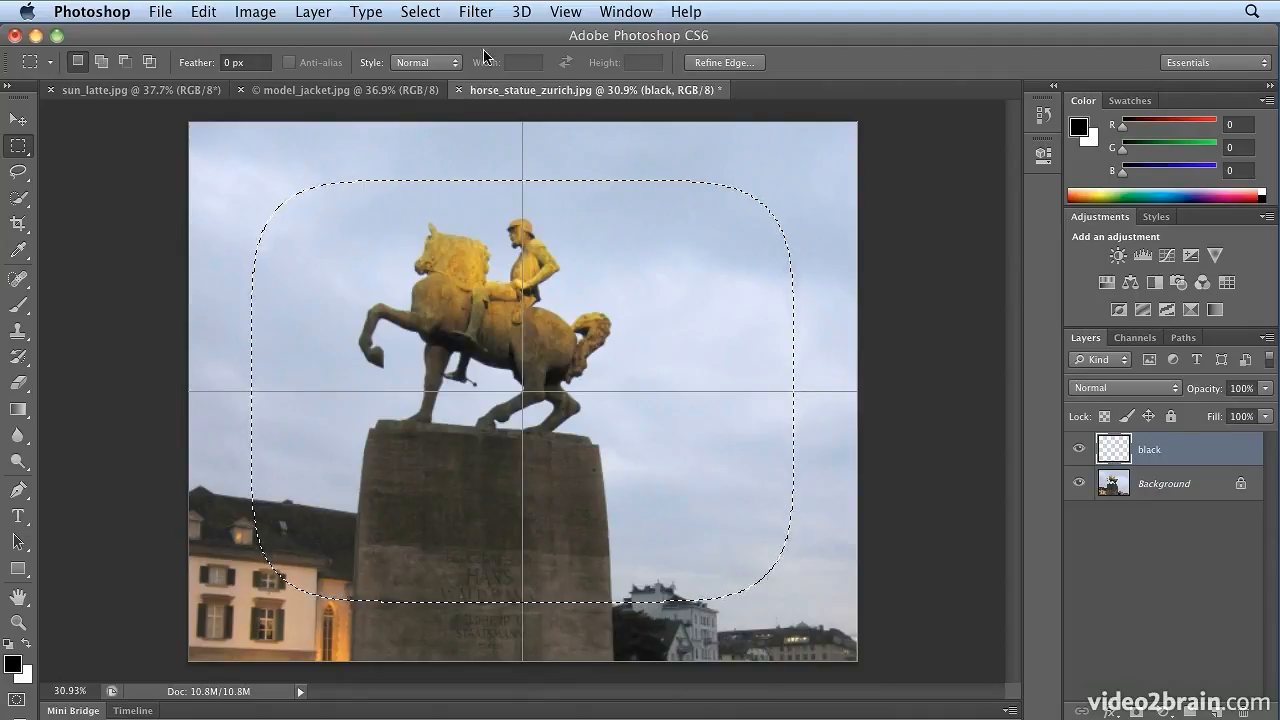
# Invert the feathered selection and fill it with Black in Normal mode at 100% opacity on the black layer
pyautogui.click(418, 12)
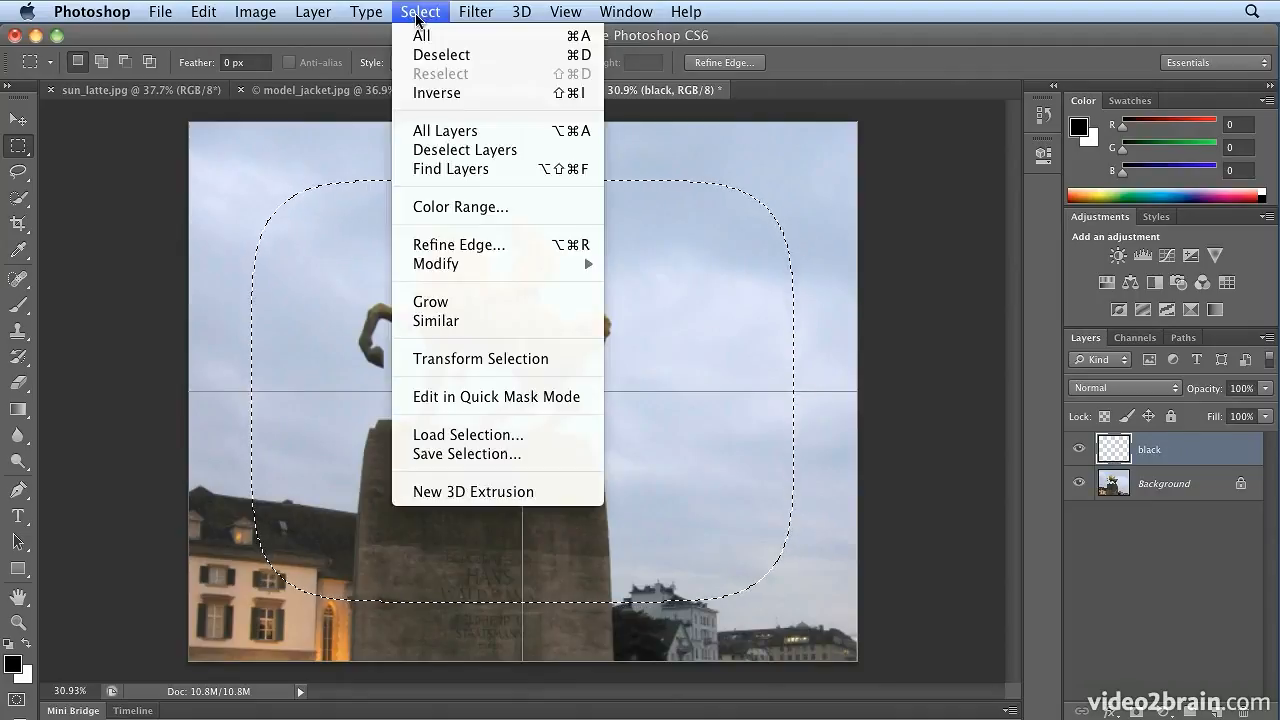
pyautogui.click(418, 93)
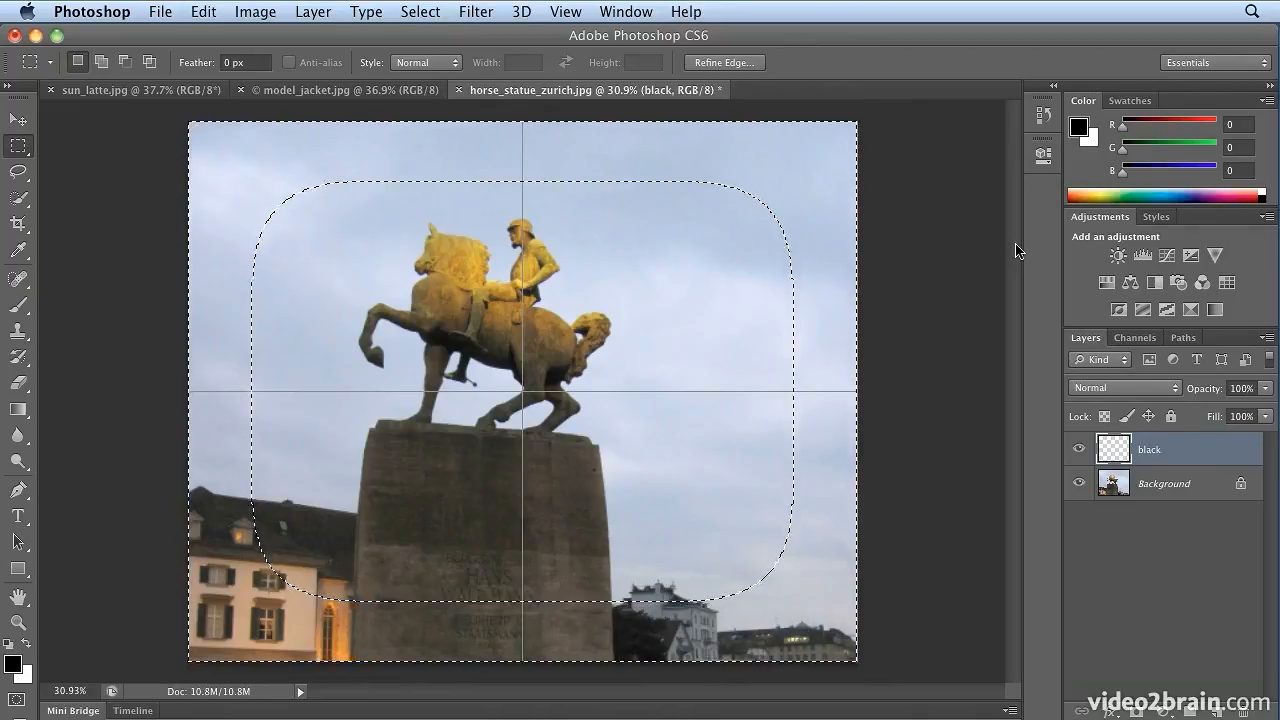
pyautogui.click(200, 12)
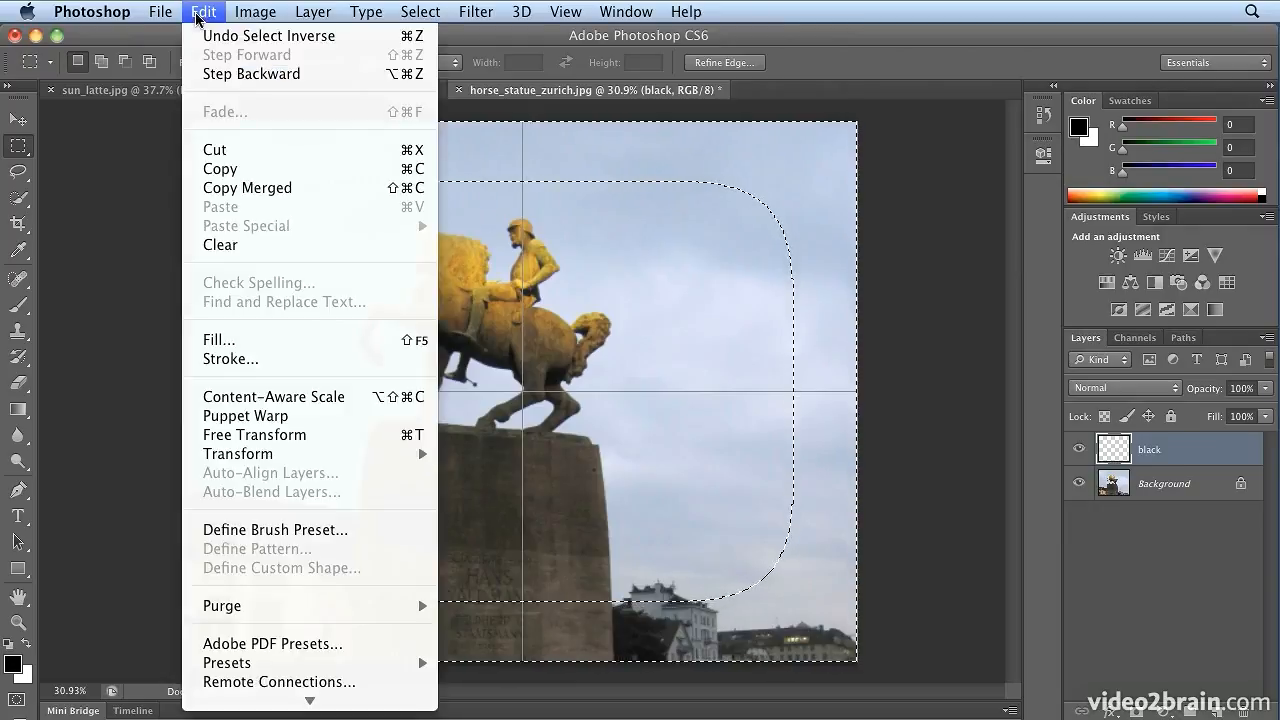
pyautogui.click(226, 341)
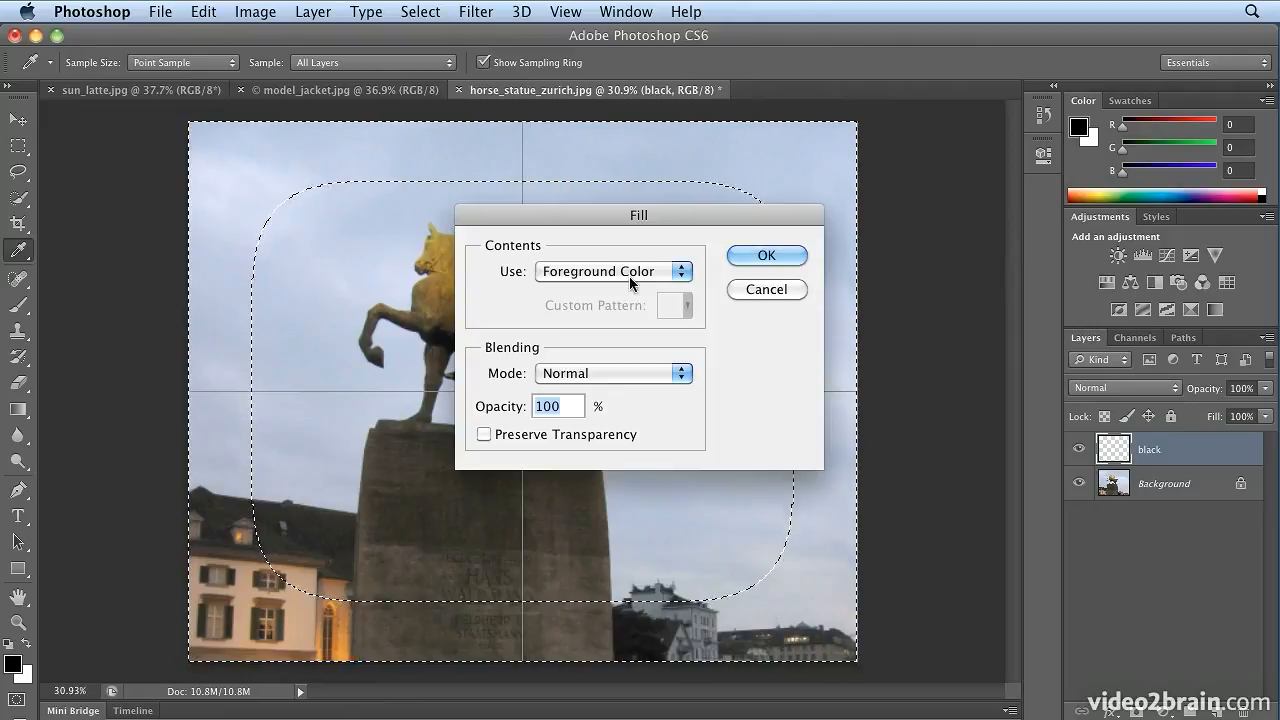
pyautogui.click(575, 276)
pyautogui.click(616, 402)
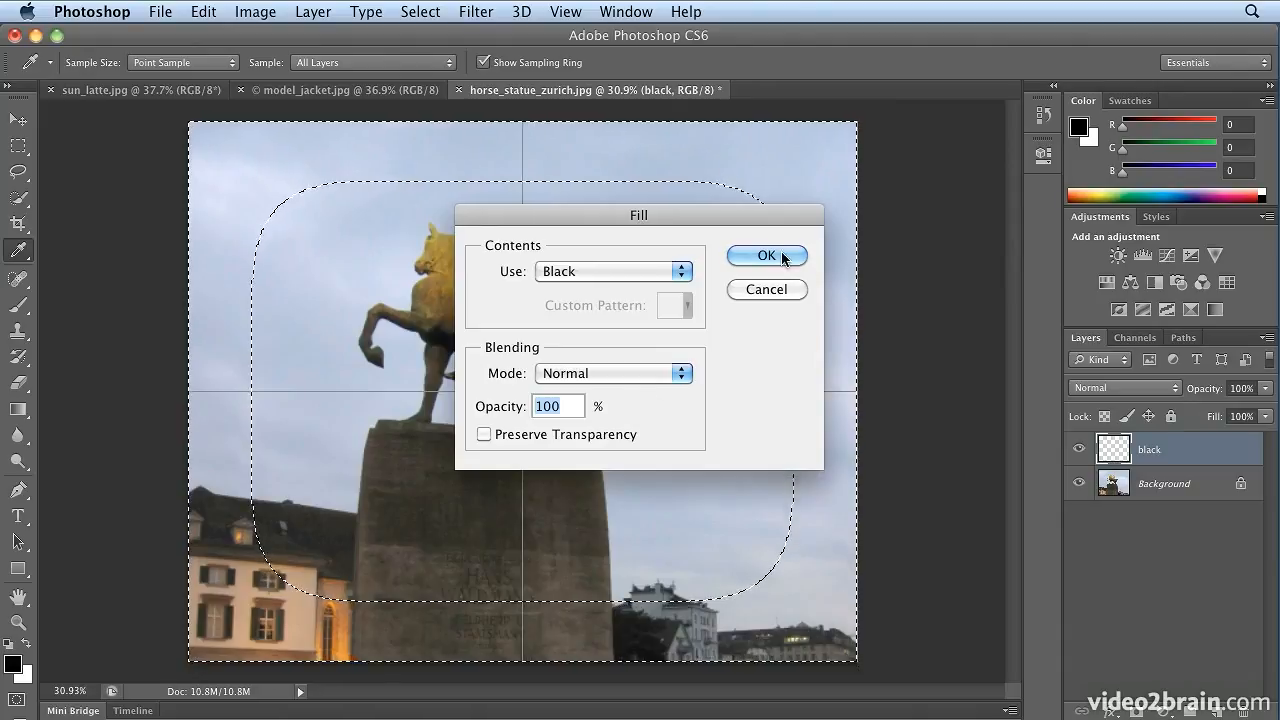
pyautogui.click(804, 256)
pyautogui.press('m')
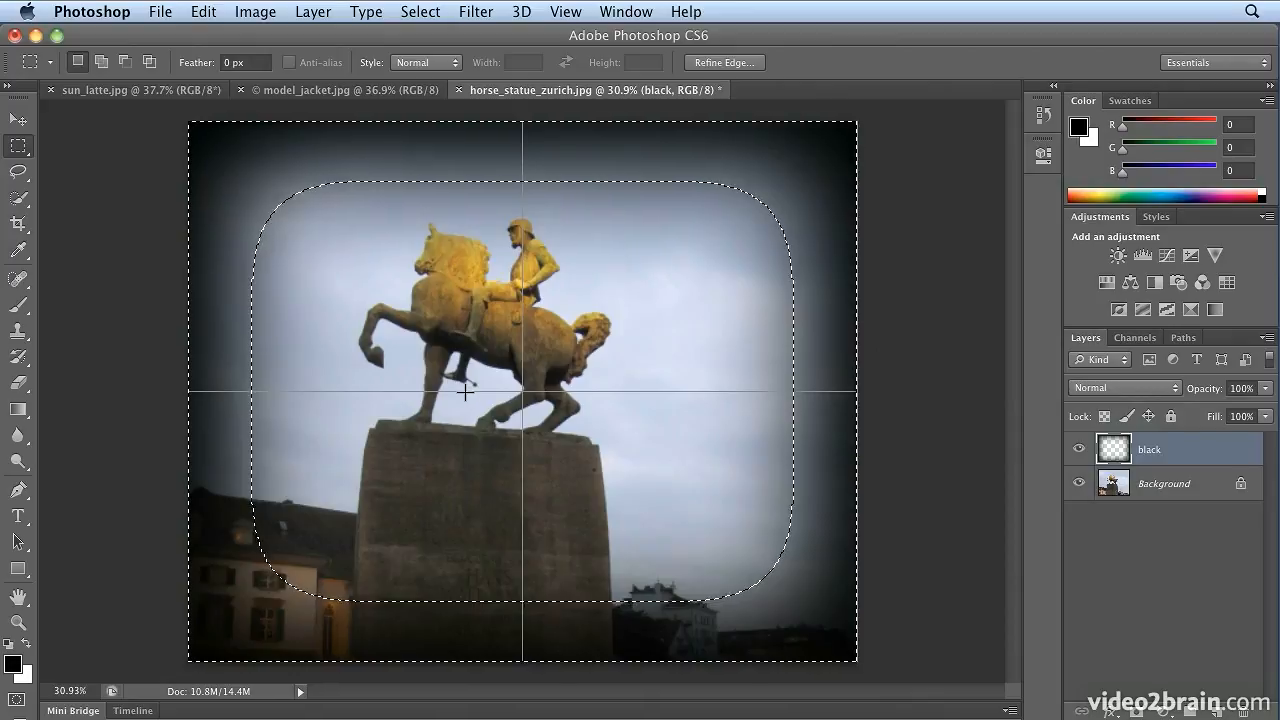
# Clear the selection and reduce the black layer's opacity to 59%
pyautogui.click(420, 12)
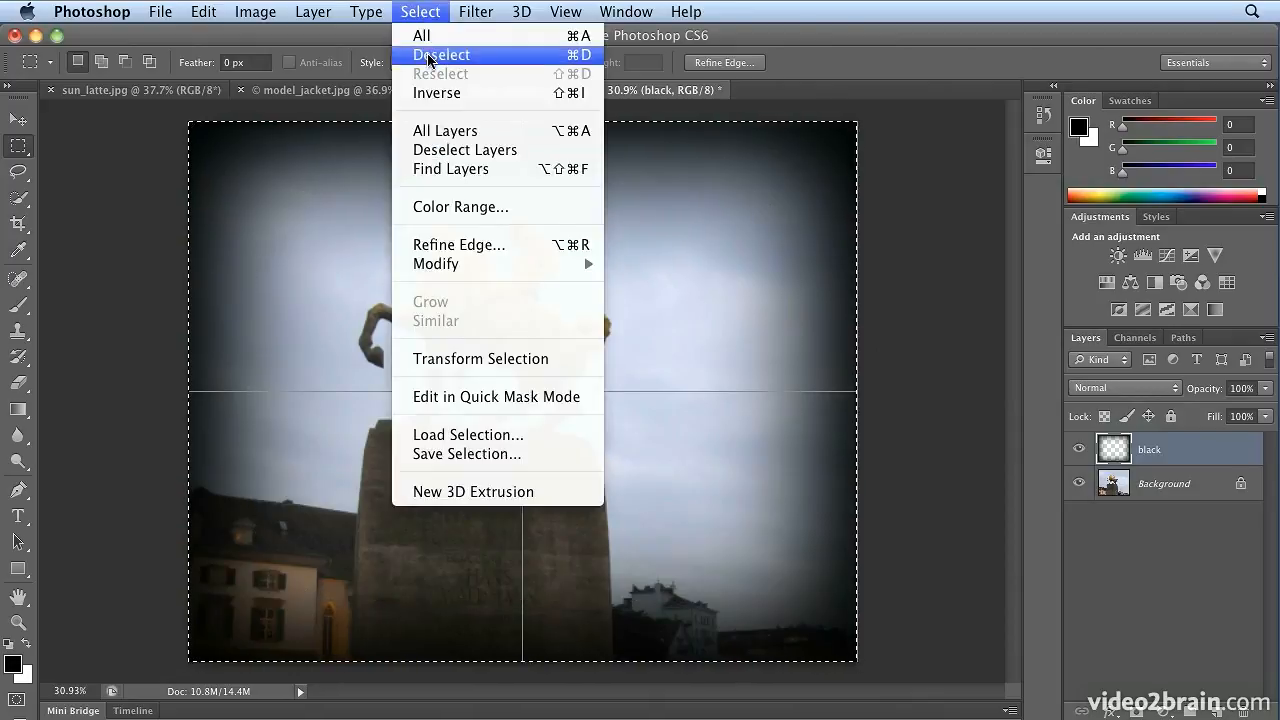
pyautogui.click(430, 57)
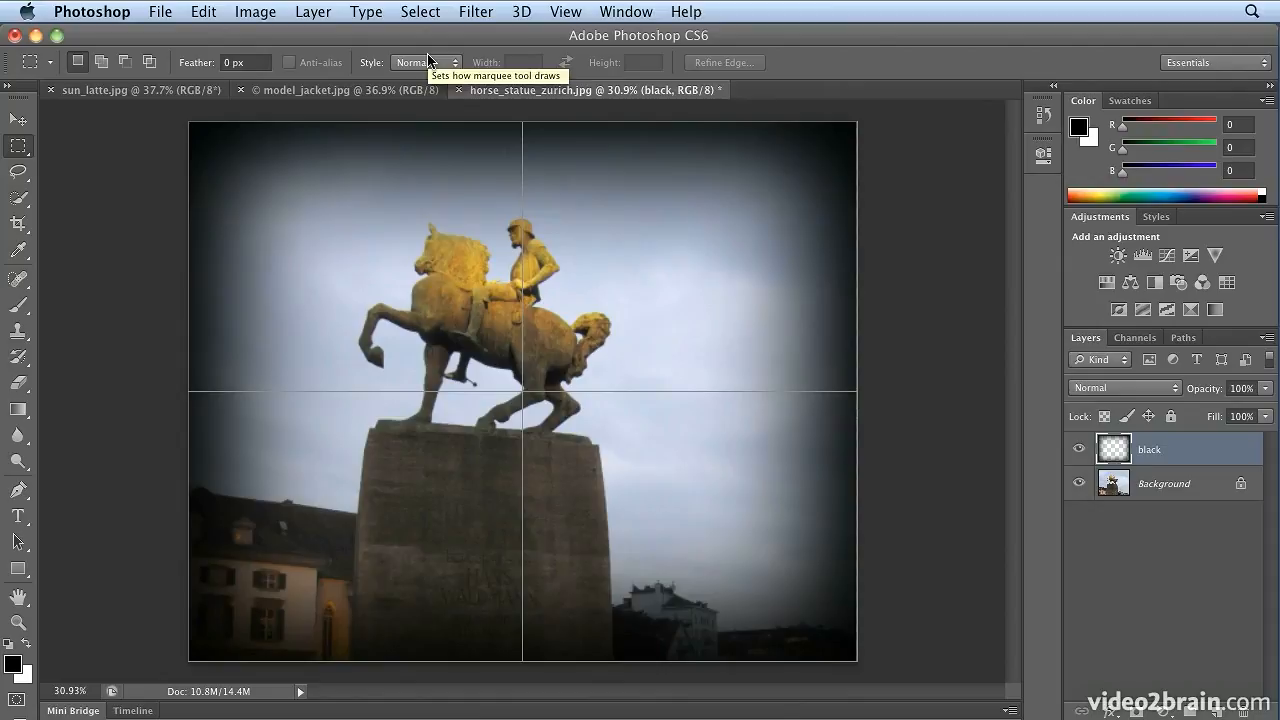
pyautogui.moveTo(1265, 388); pyautogui.dragTo(1227, 411)
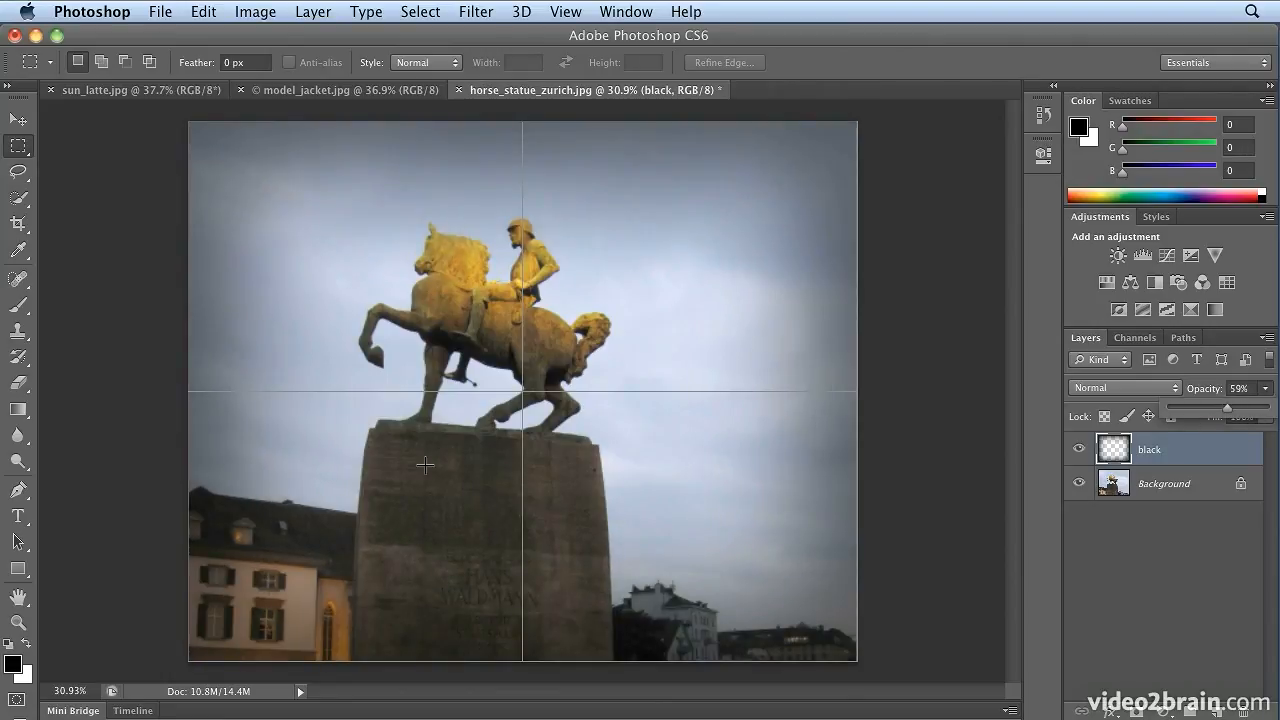
# Hide the grid and toggle the black layer's visibility to compare the statue photo with and without the vignette
pyautogui.click(565, 11)
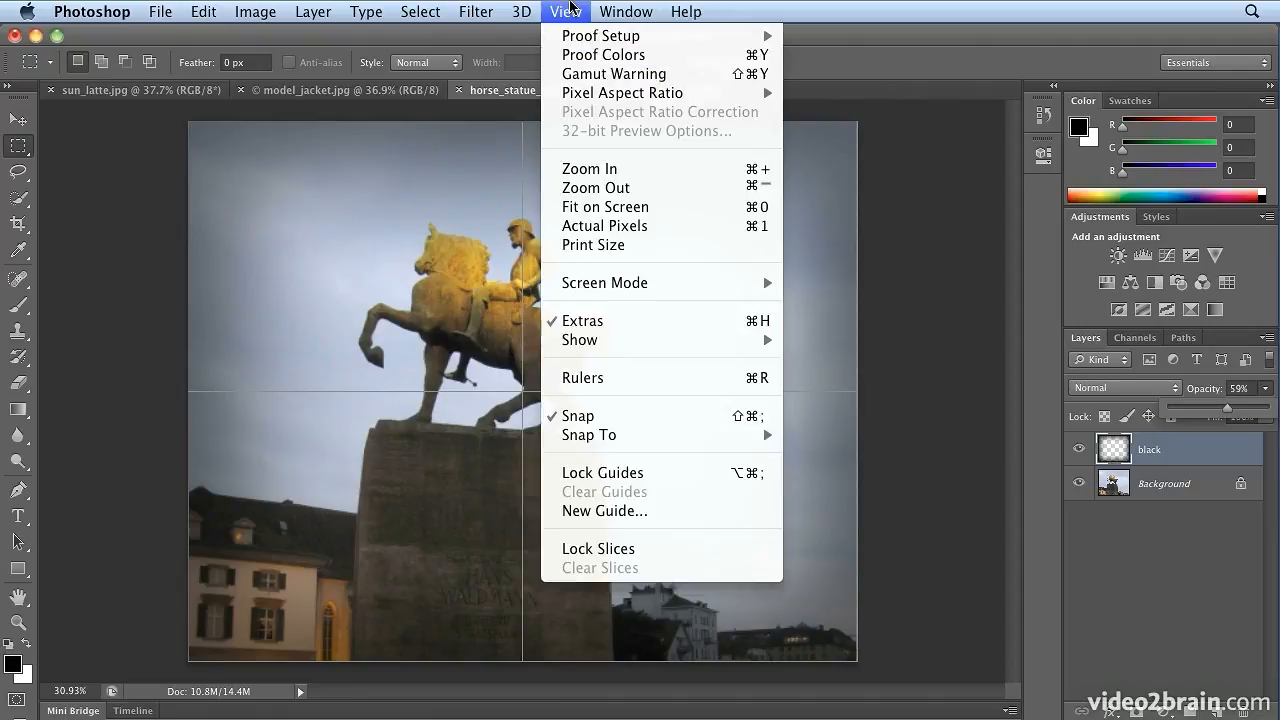
pyautogui.moveTo(649, 342)
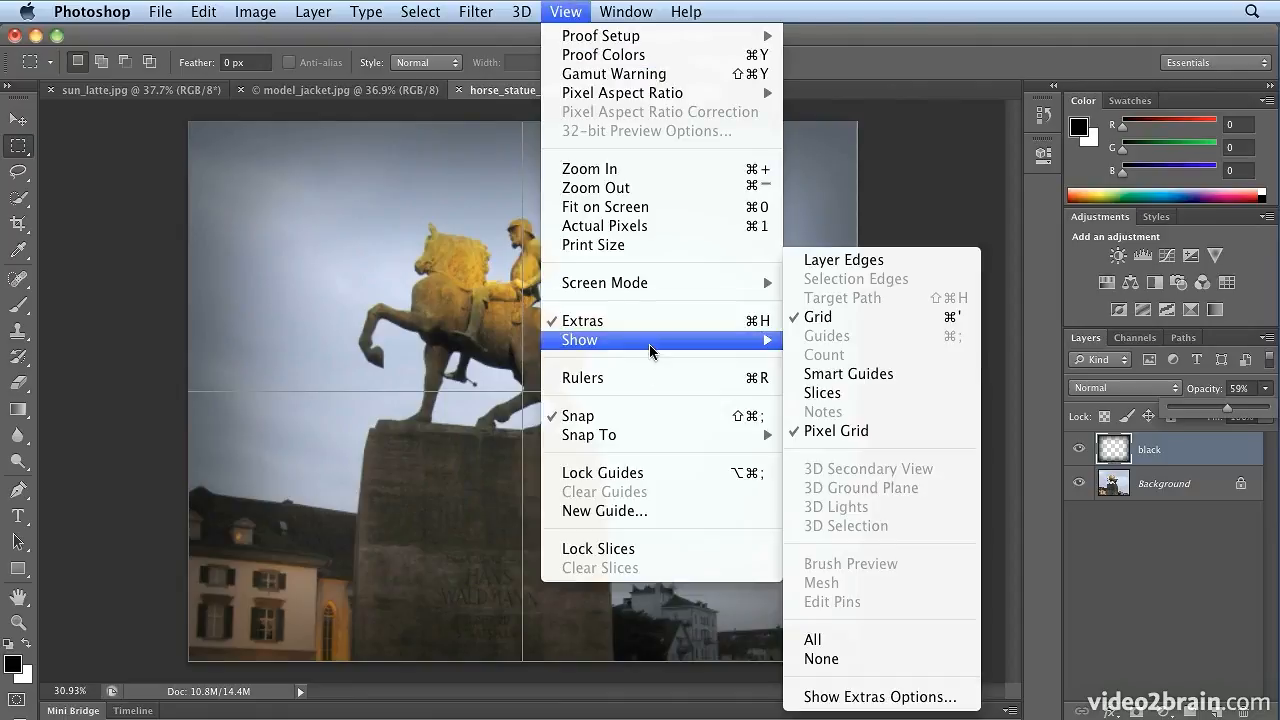
pyautogui.click(880, 316)
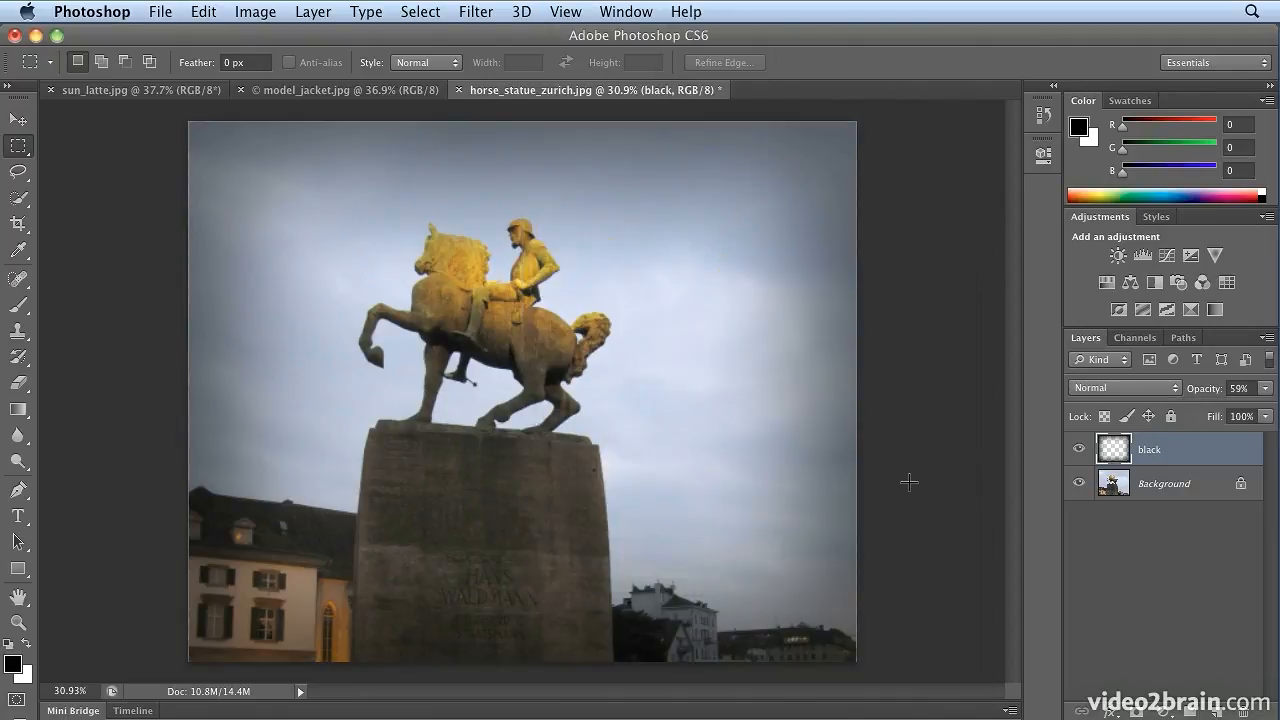
pyautogui.click(1078, 452)
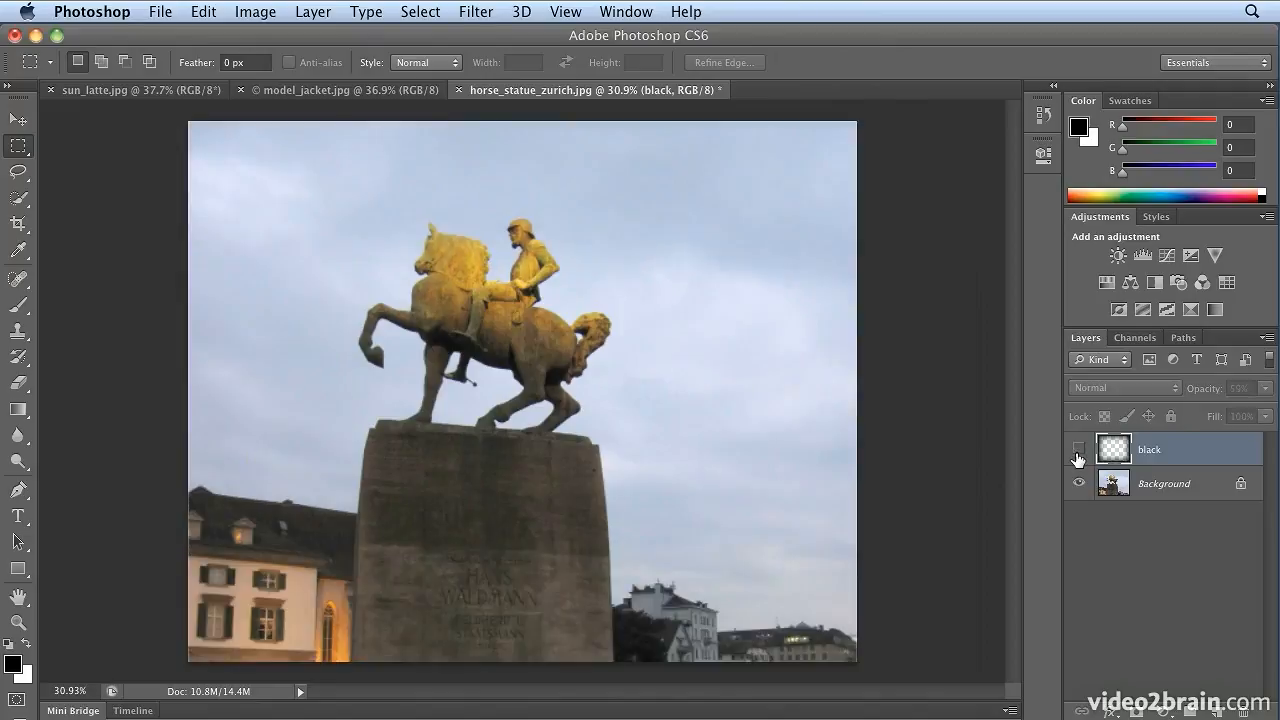
pyautogui.click(1078, 452)
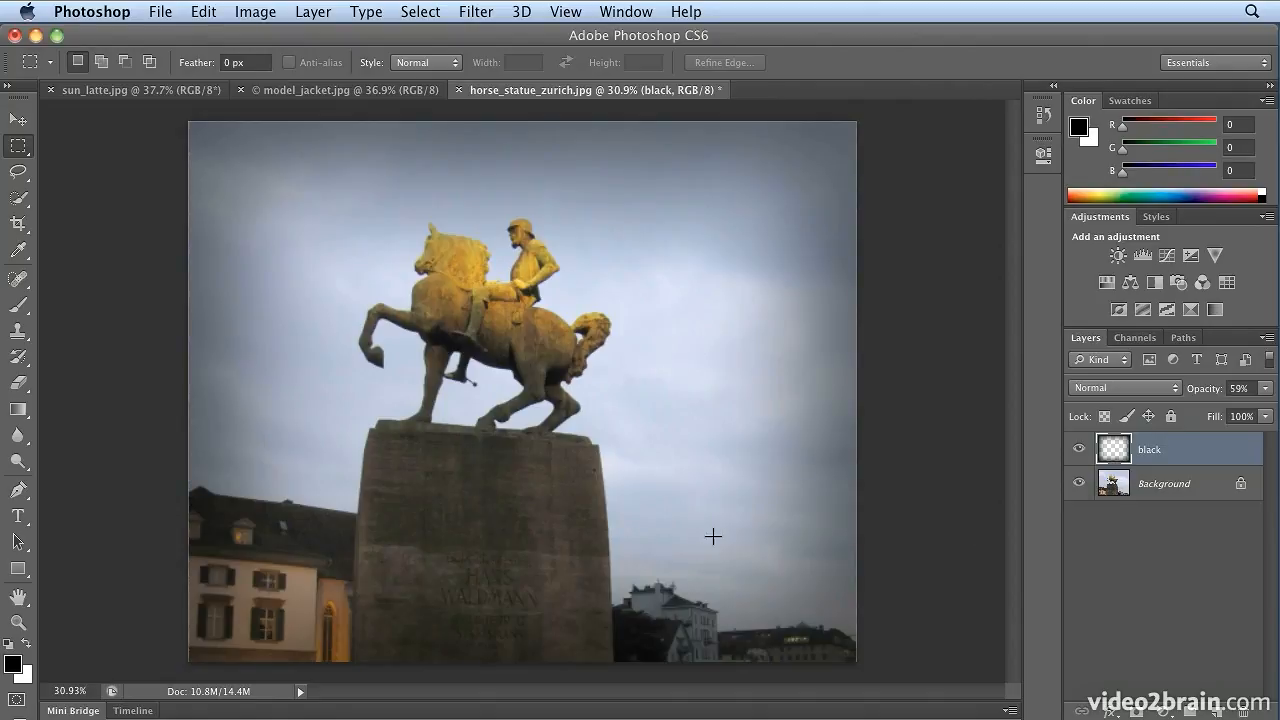
# Switch to the model_jacket.jpg document and show its rulers
pyautogui.click(318, 94)
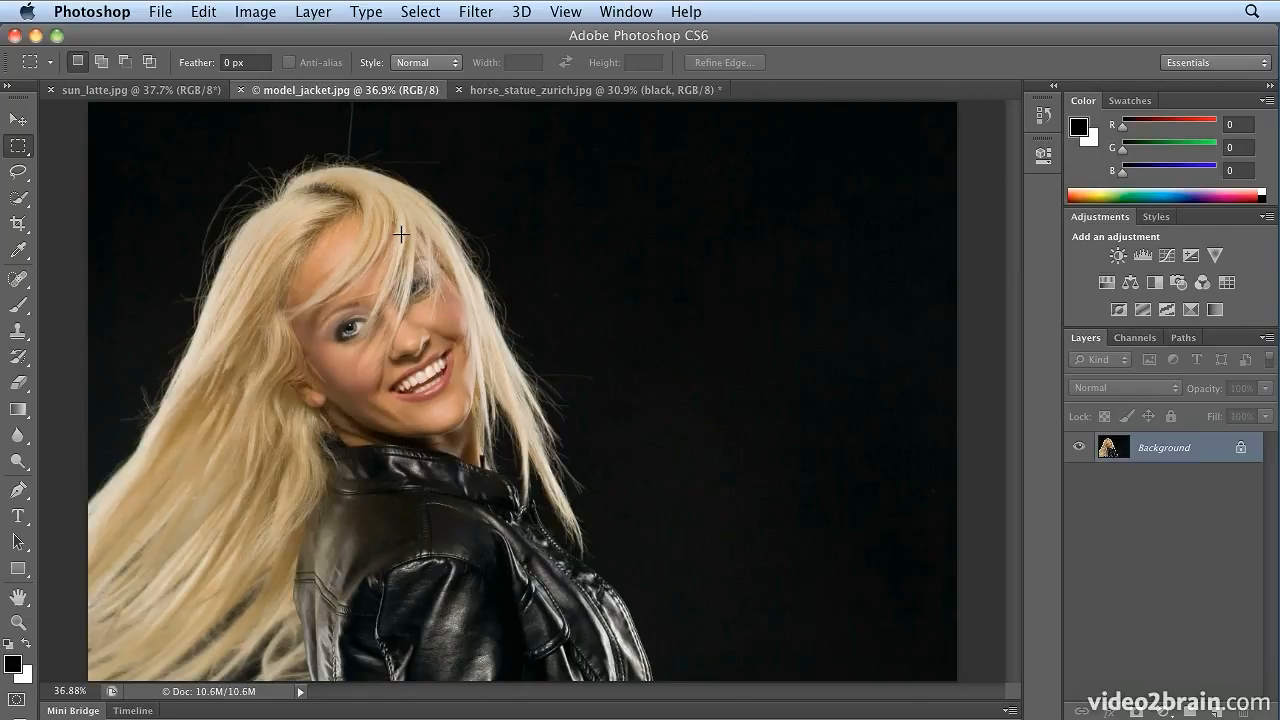
pyautogui.click(552, 10)
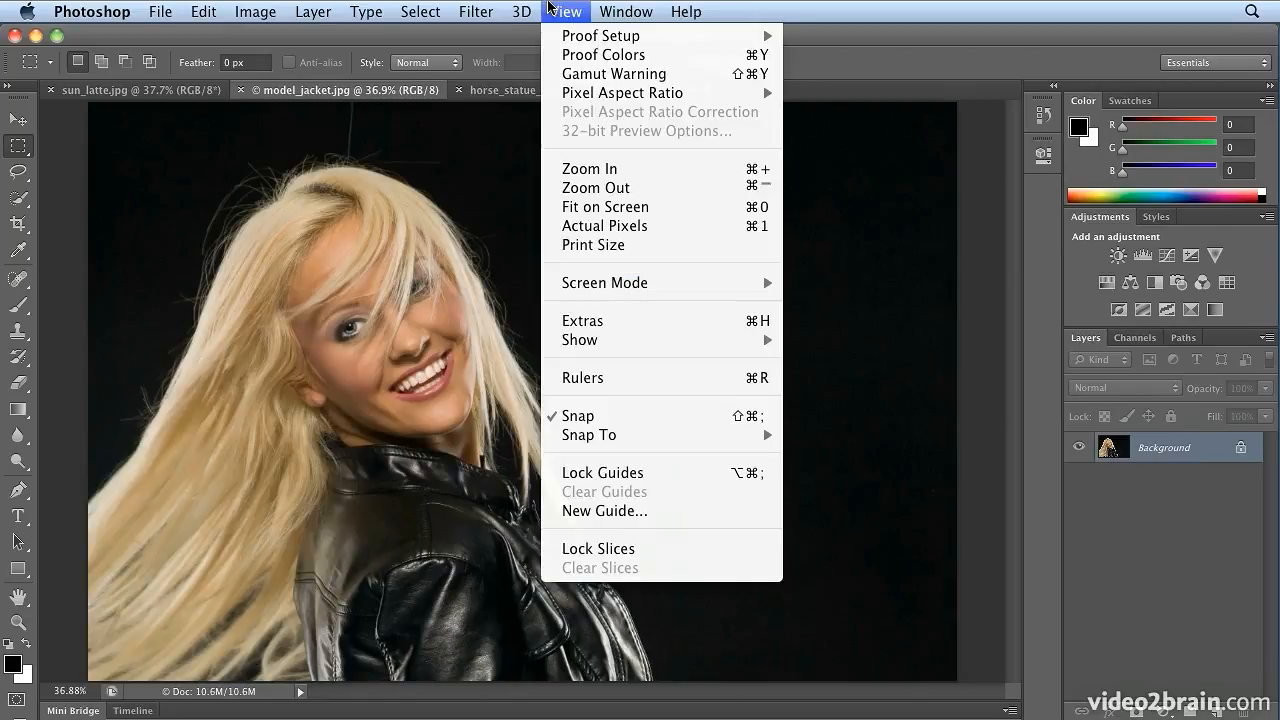
pyautogui.click(648, 381)
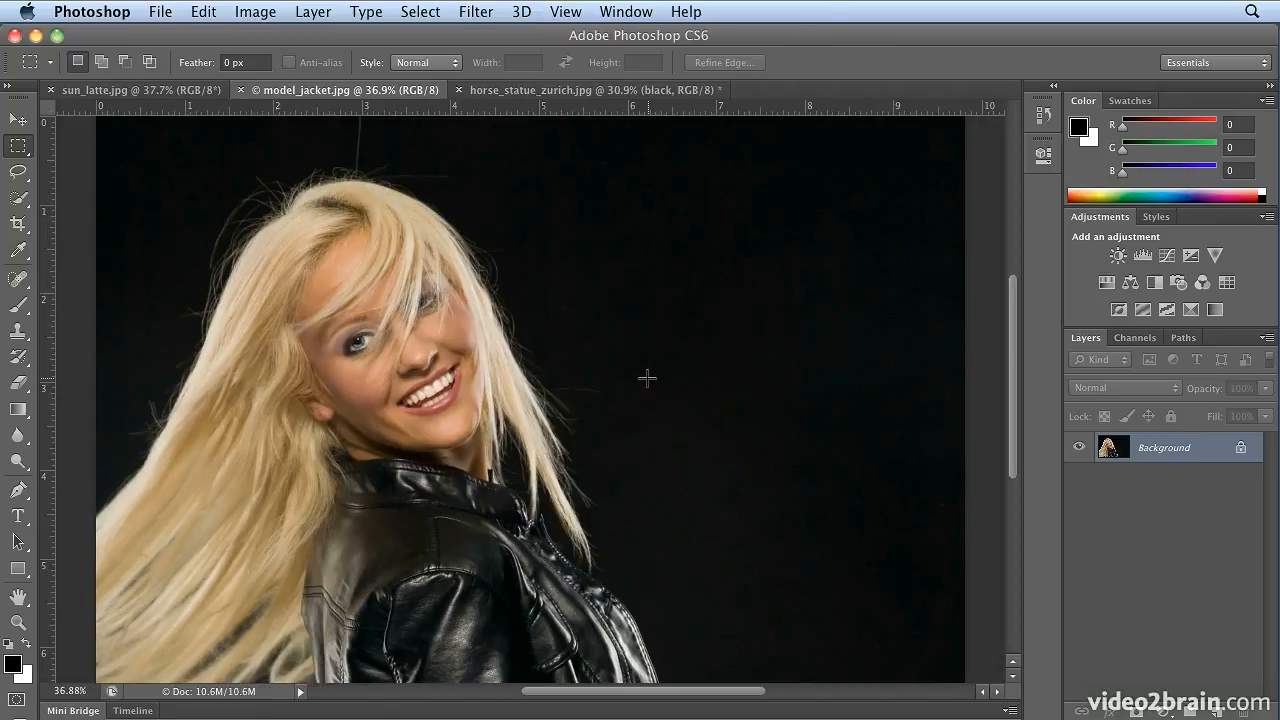
# Frame the model's head with horizontal guides at about 0.7 and 3.8 in and vertical guides at about 2.1 and 4.5 in
pyautogui.click(16, 121)
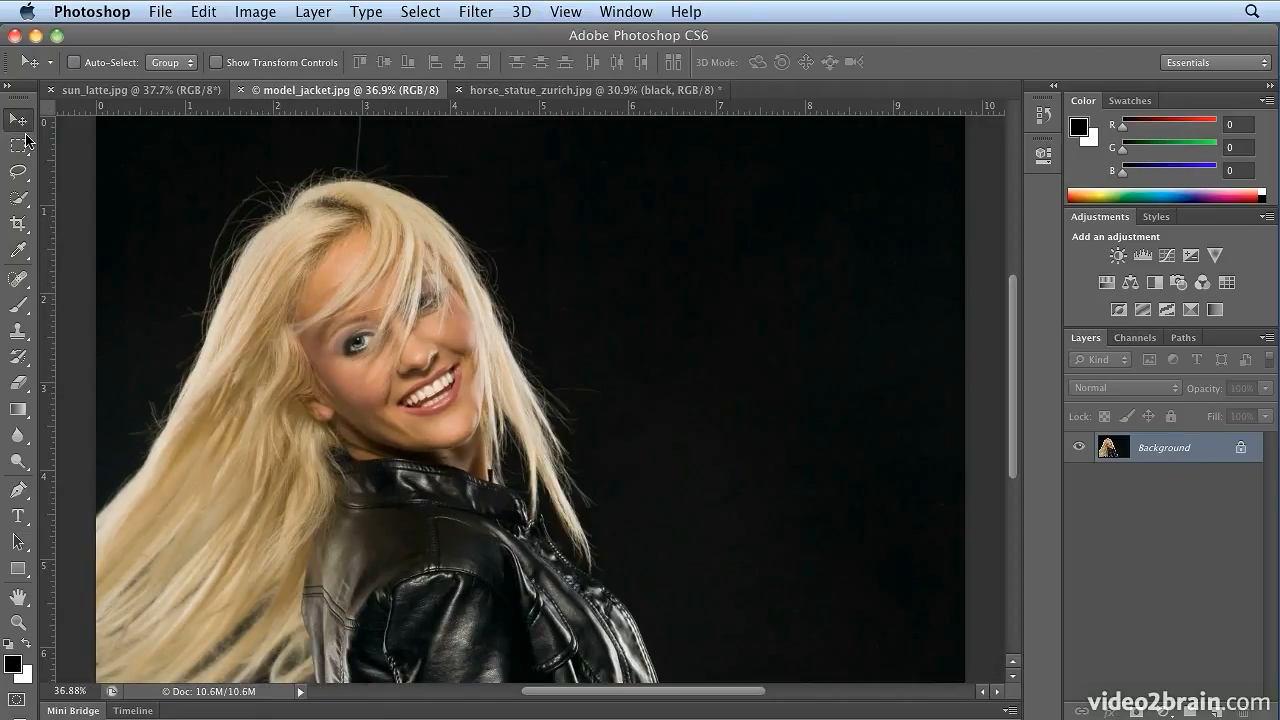
pyautogui.moveTo(466, 108); pyautogui.dragTo(474, 180)
pyautogui.moveTo(62, 230); pyautogui.dragTo(283, 229)
pyautogui.moveTo(48, 277); pyautogui.dragTo(493, 279)
pyautogui.moveTo(386, 110); pyautogui.dragTo(402, 454)
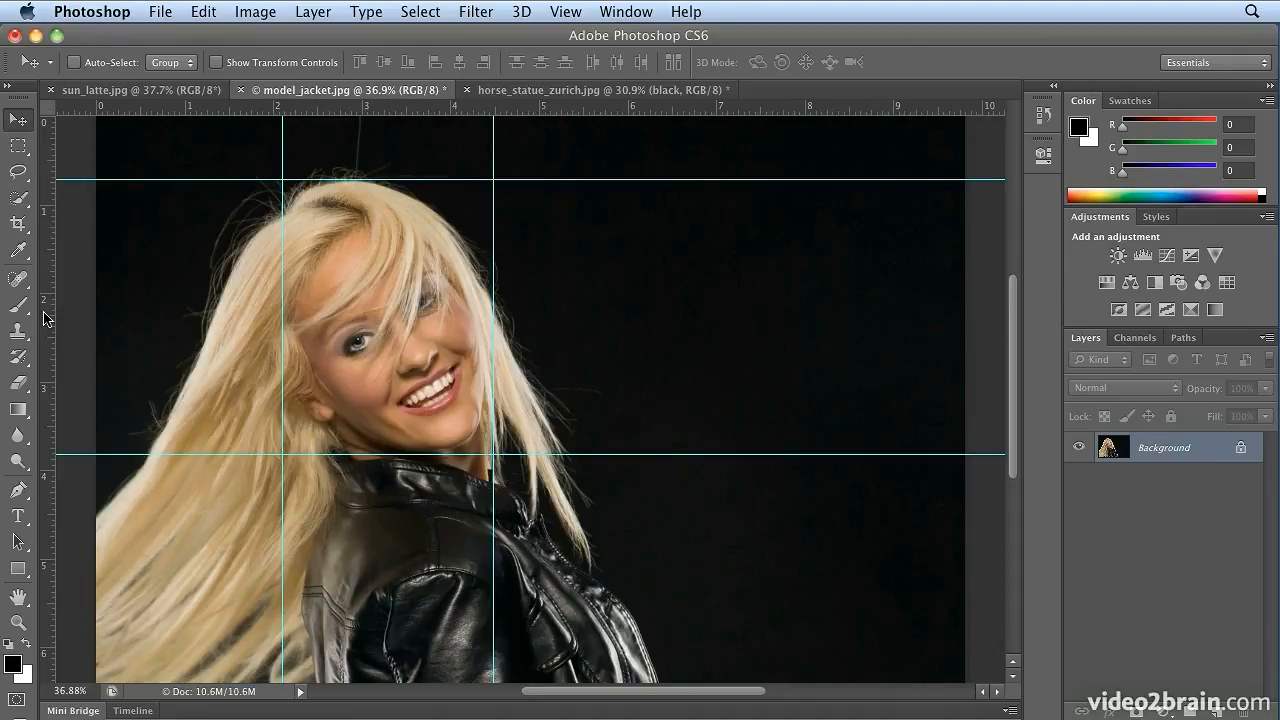
# Add and remove an extra vertical guide beside the hair, and move the lower horizontal guide down to about 4 in
pyautogui.moveTo(45, 318); pyautogui.dragTo(162, 320)
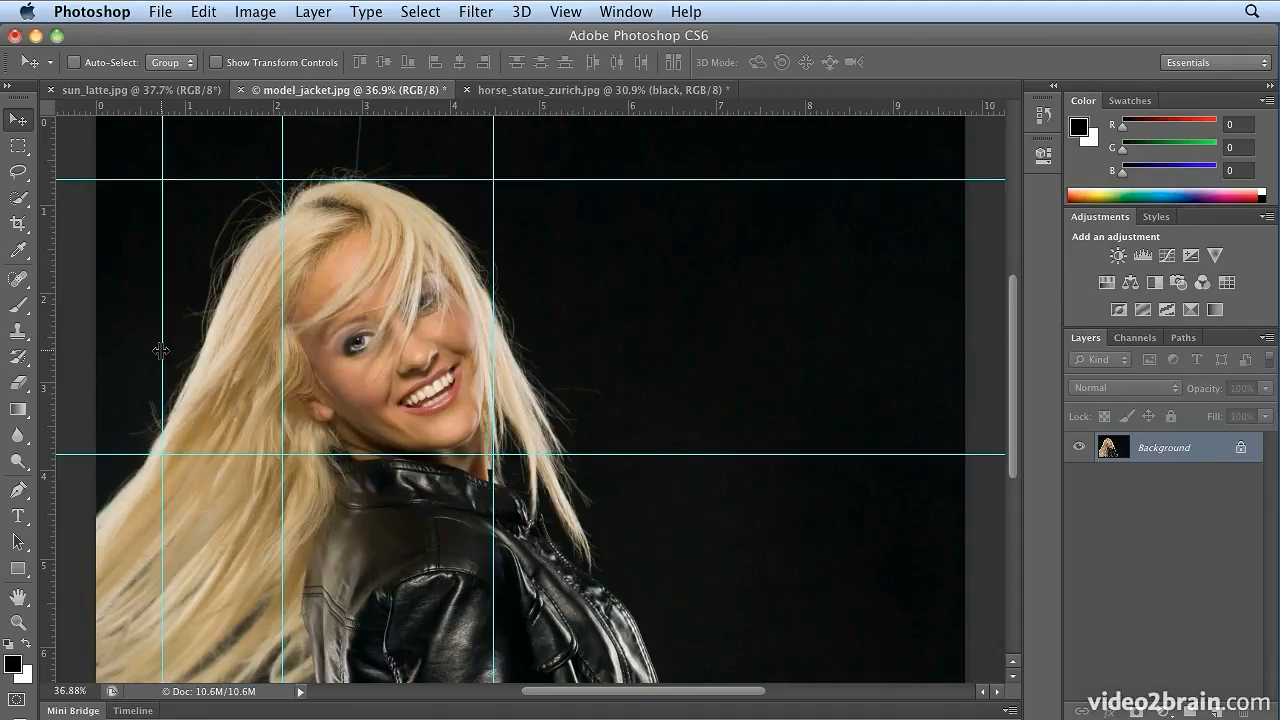
pyautogui.click(161, 351)
pyautogui.moveTo(161, 351); pyautogui.dragTo(17, 355)
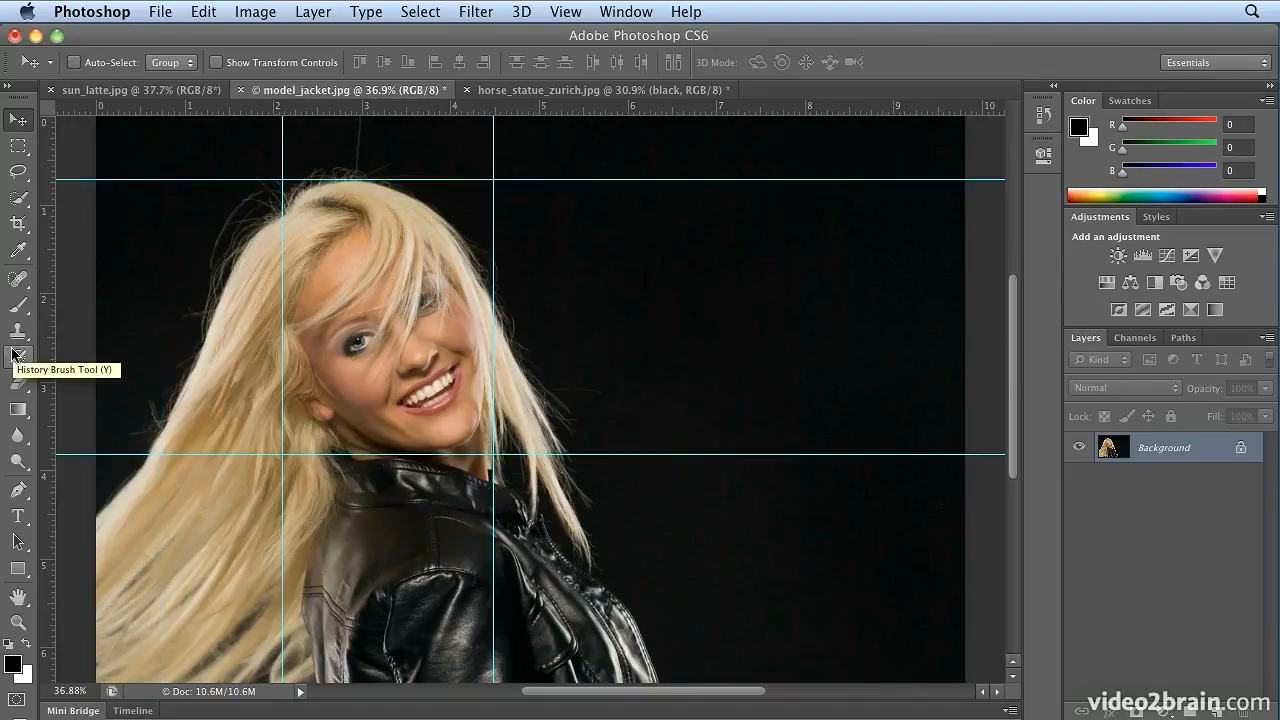
pyautogui.moveTo(171, 456); pyautogui.dragTo(171, 477)
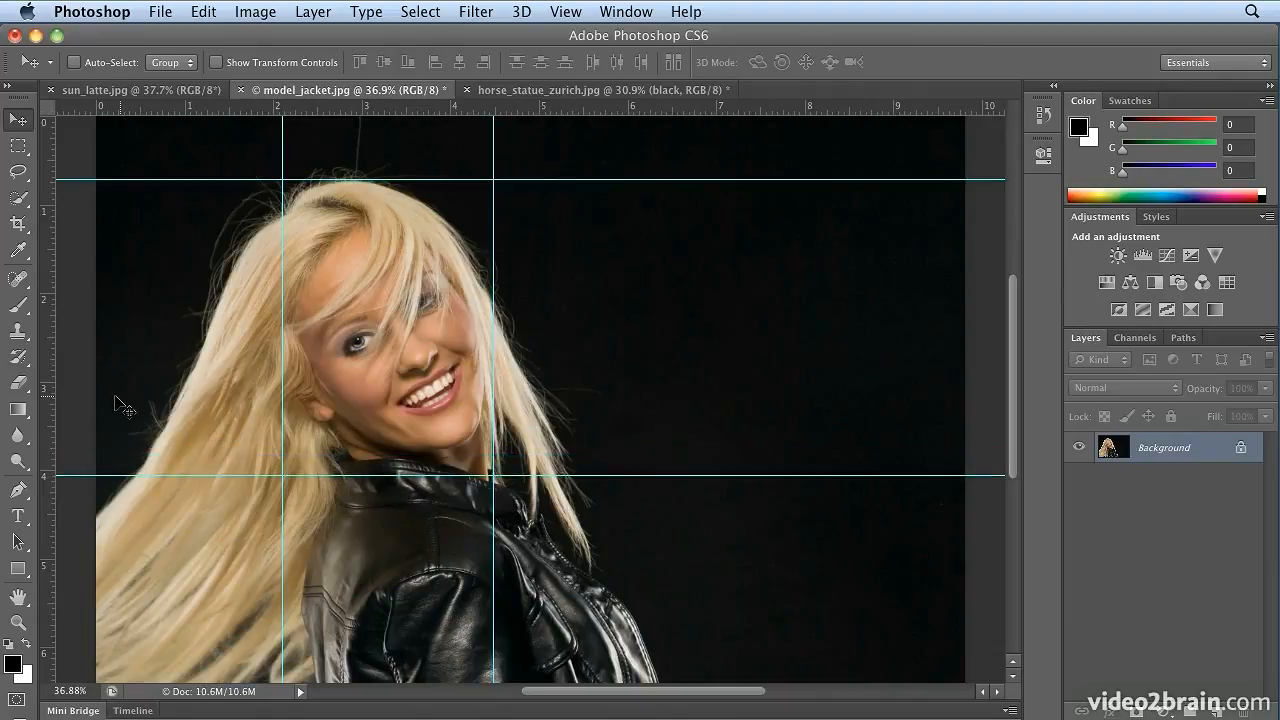
# Draw an elliptical selection outward from the face's centre, about 2.6 by 2.8 in, and shift it slightly to surround the face
pyautogui.click(19, 148)
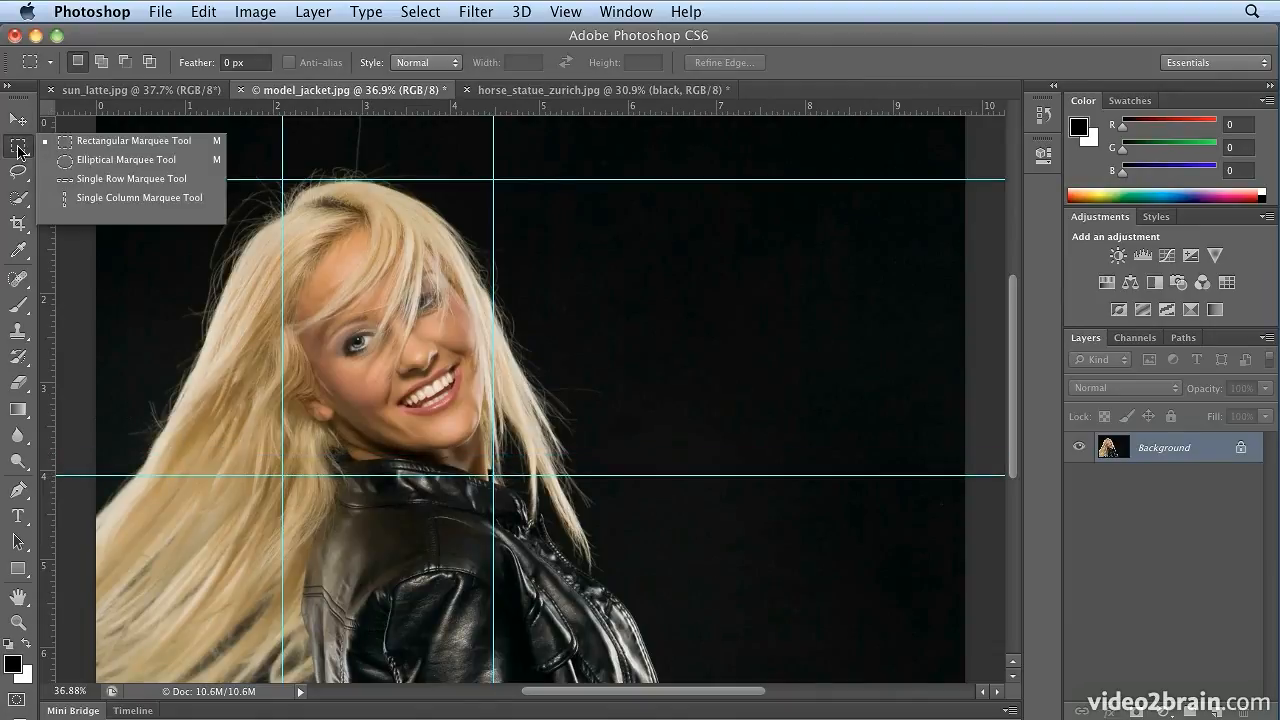
pyautogui.click(110, 162)
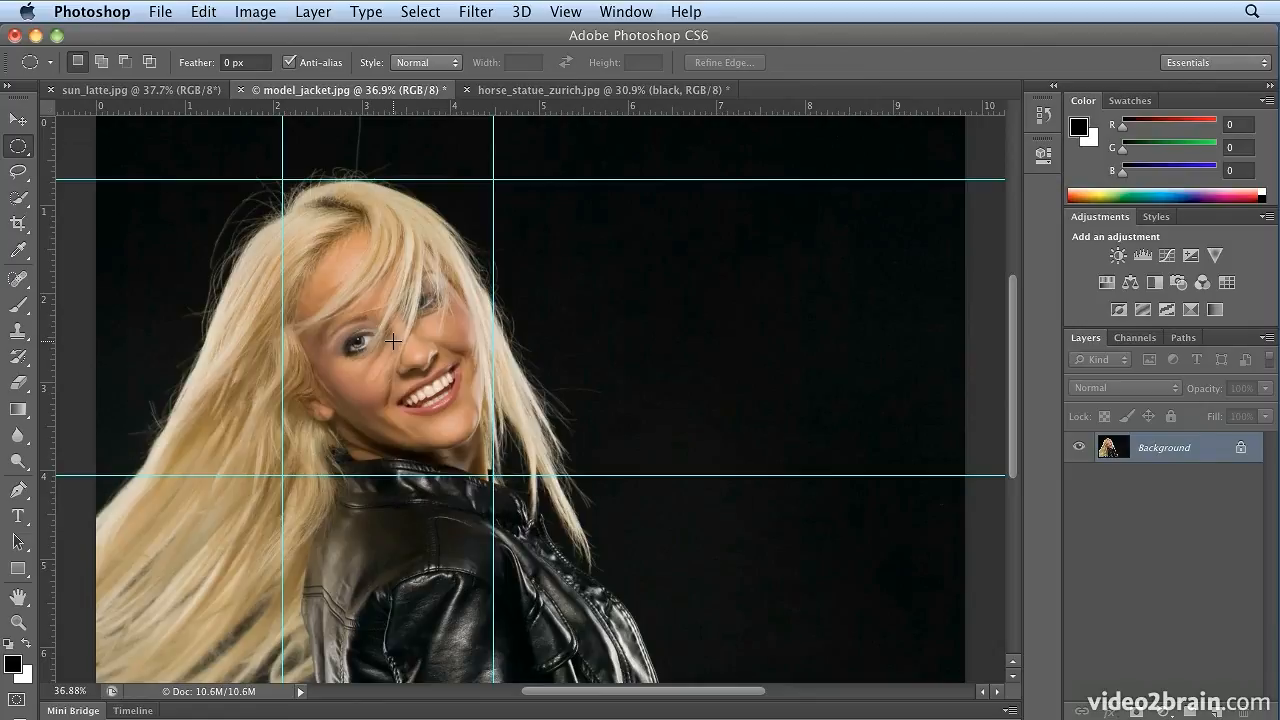
pyautogui.moveTo(392, 341); pyautogui.dragTo(509, 462)
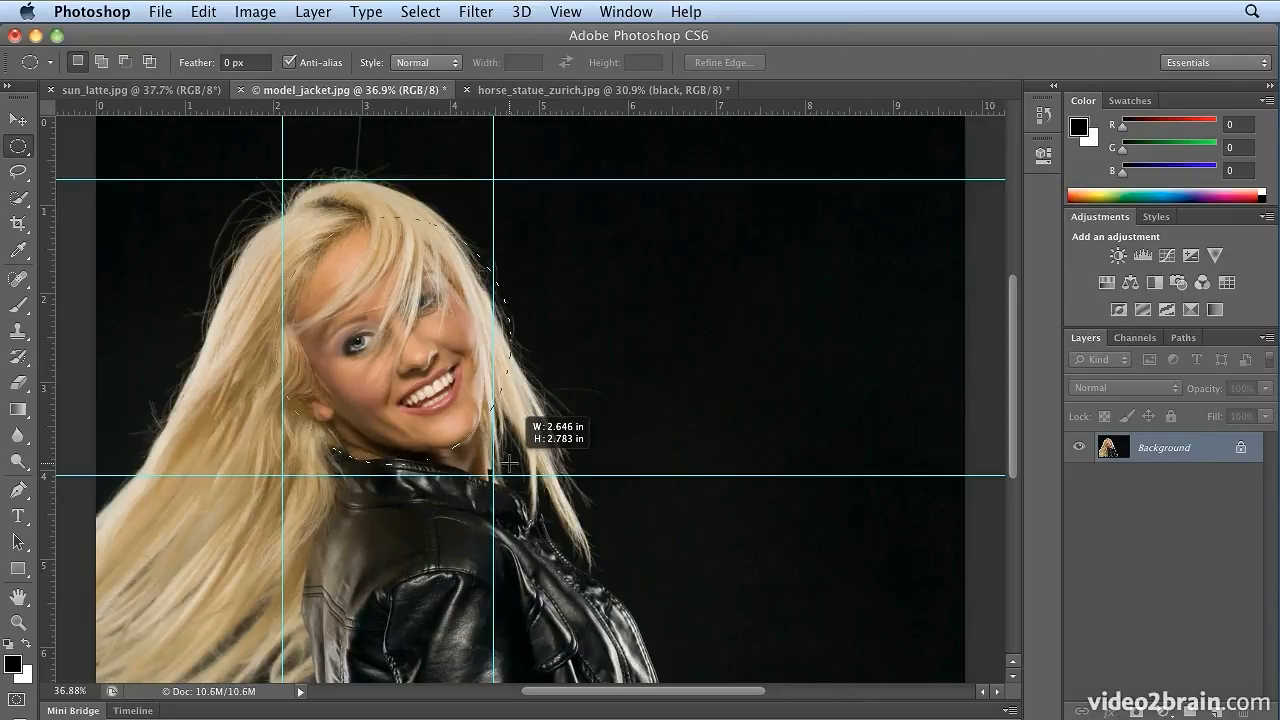
pyautogui.moveTo(509, 462); pyautogui.dragTo(510, 462)
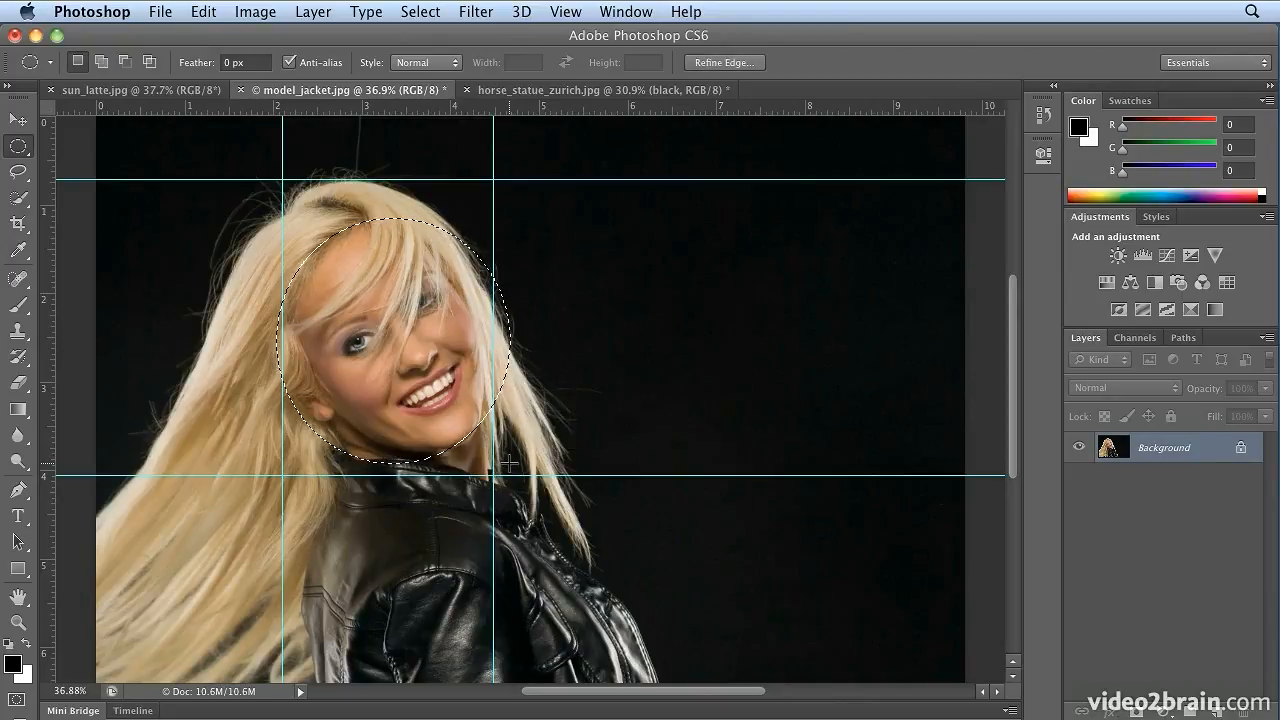
pyautogui.moveTo(438, 406)
pyautogui.mouseDown()
pyautogui.moveTo(482, 440)
pyautogui.moveTo(462, 409)
pyautogui.mouseUp()
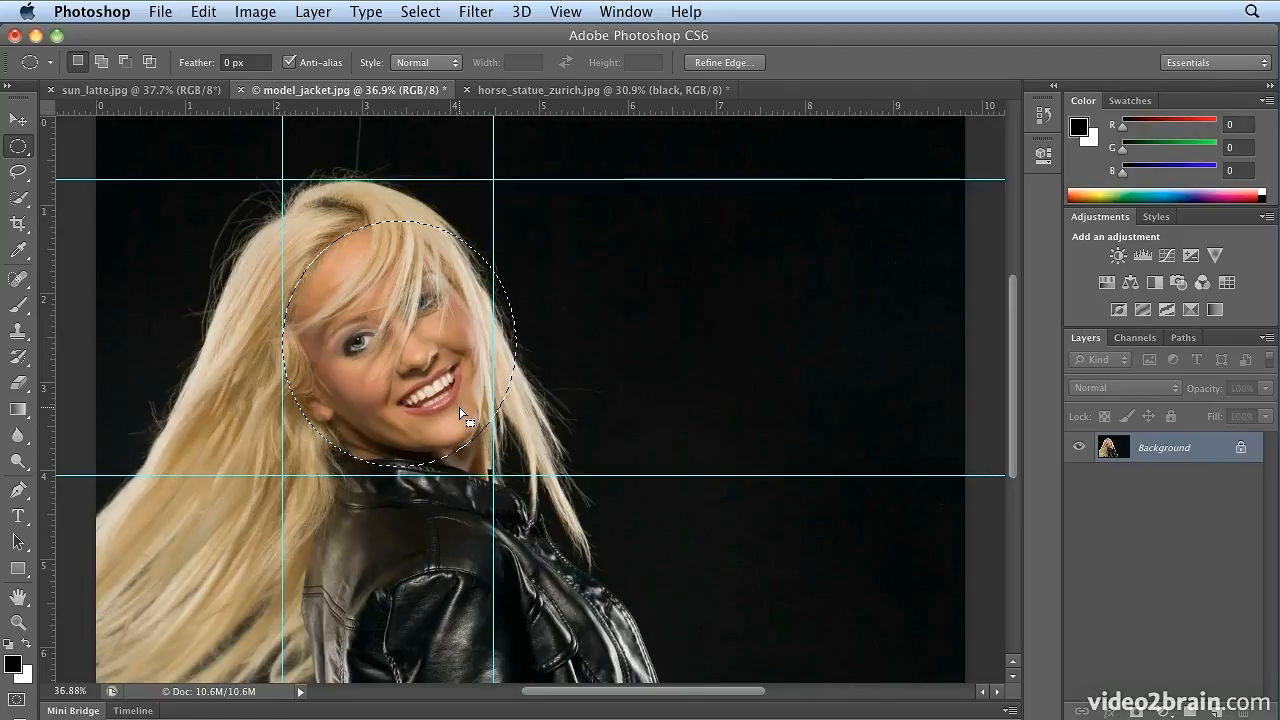
# Feather the elliptical face selection by 150 pixels
pyautogui.click(420, 11)
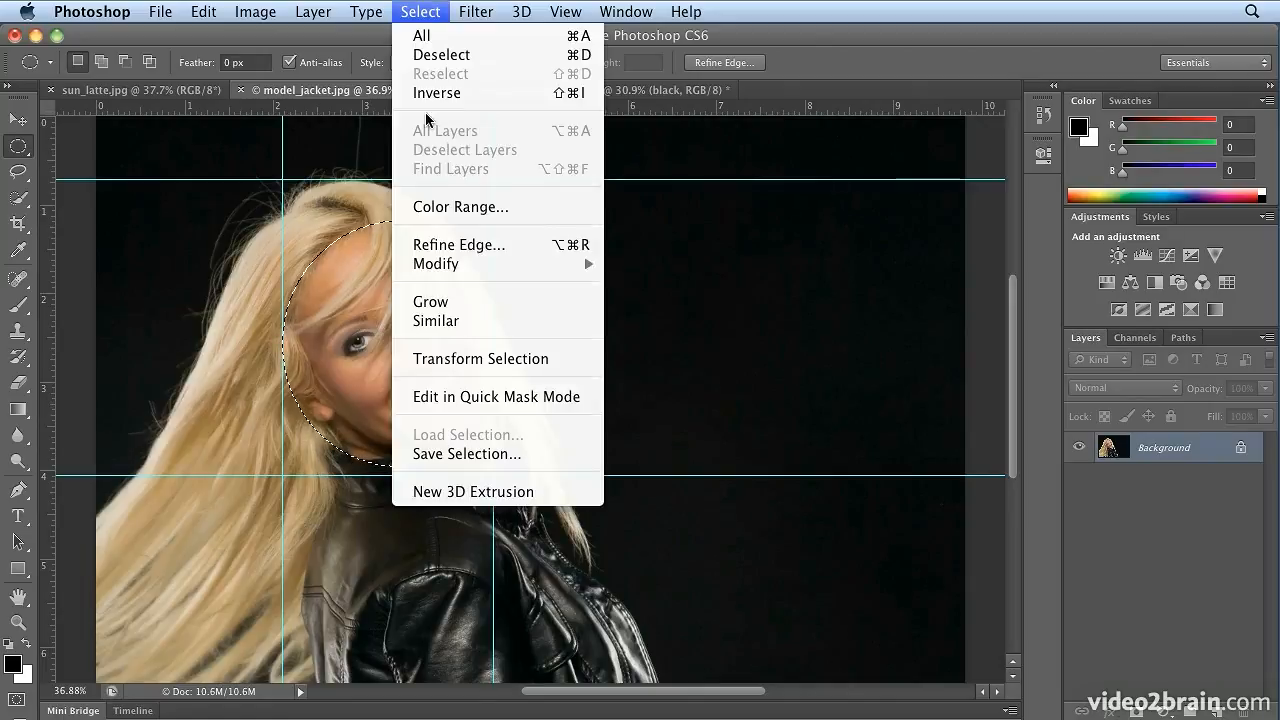
pyautogui.moveTo(443, 263)
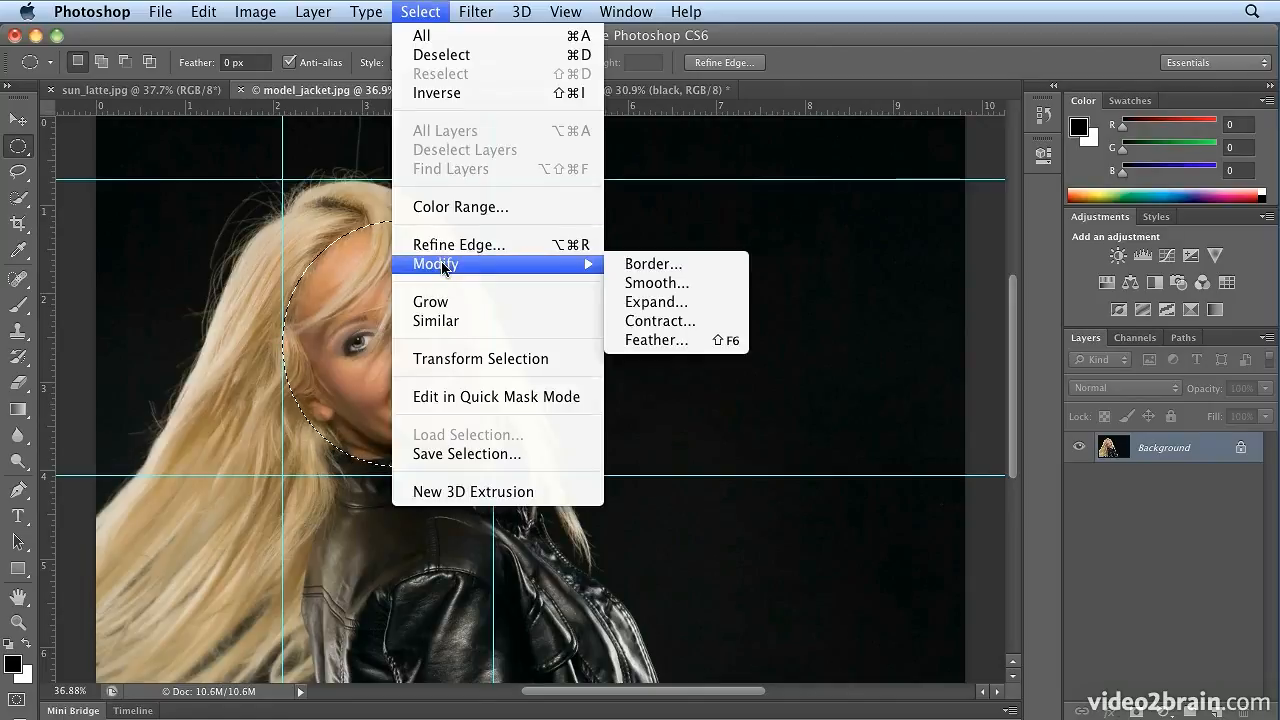
pyautogui.click(699, 351)
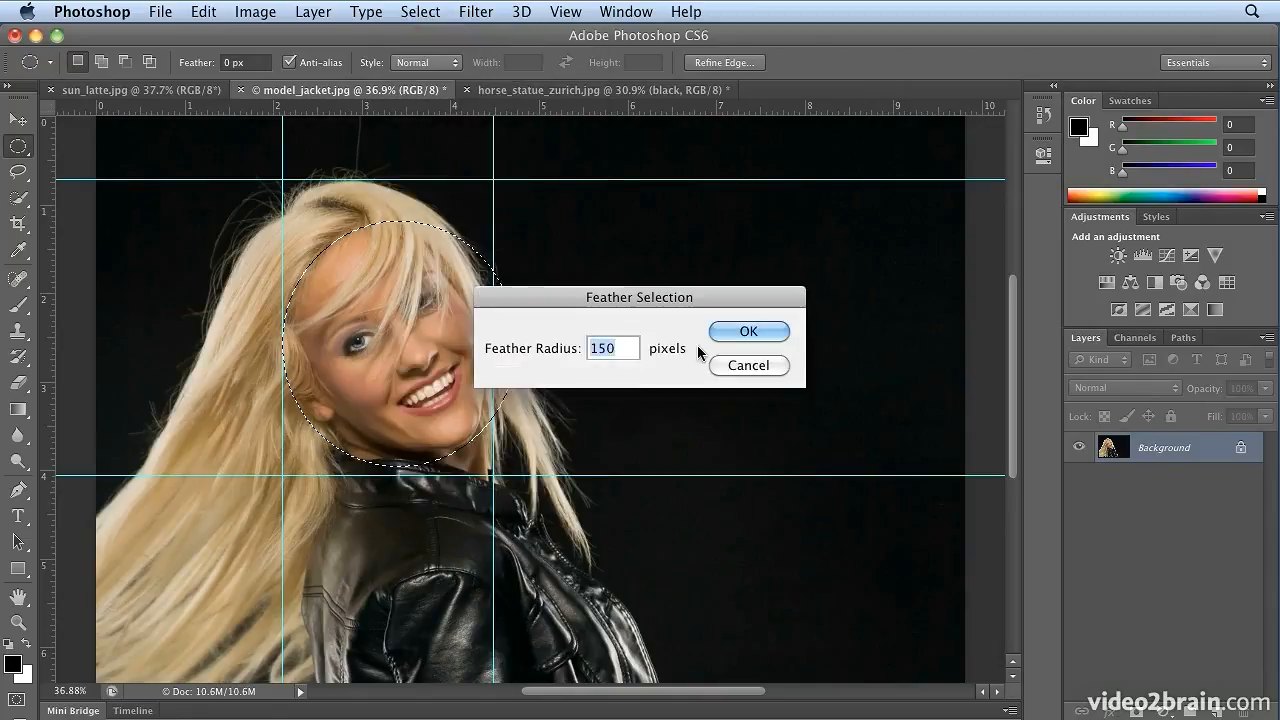
pyautogui.click(744, 333)
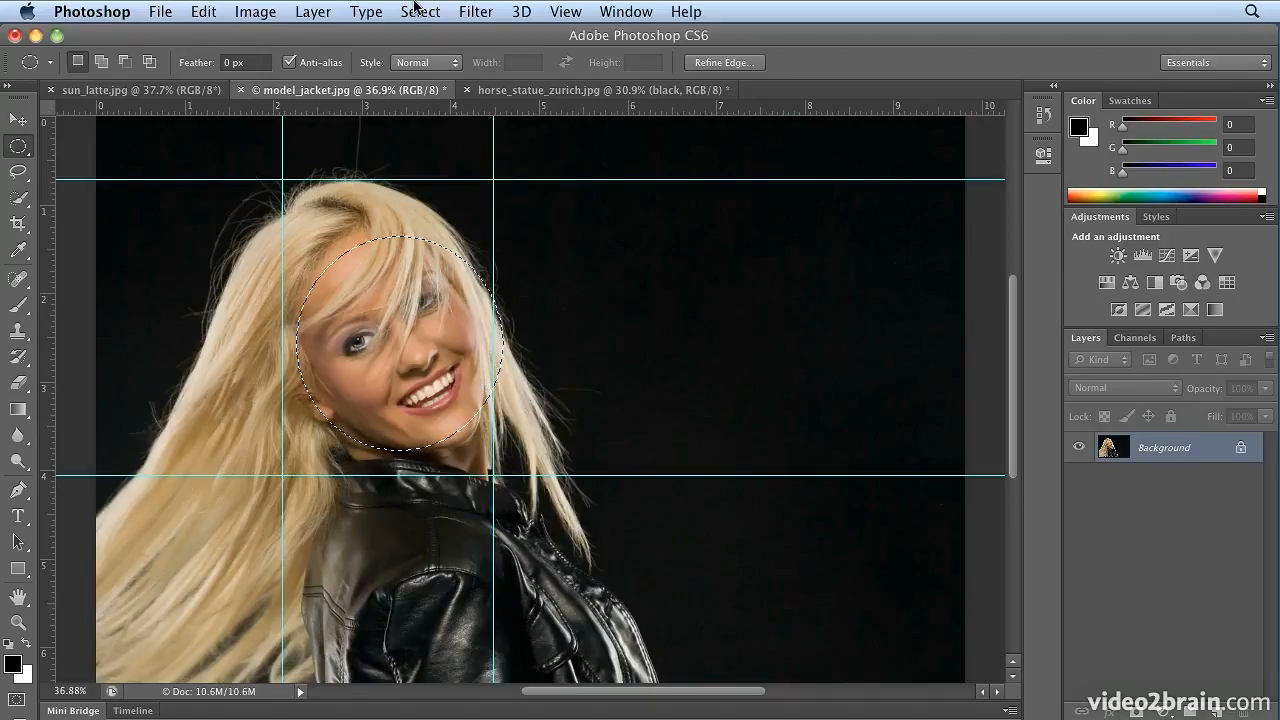
# Create a new layer named "black" above the model photo's background
pyautogui.click(312, 11)
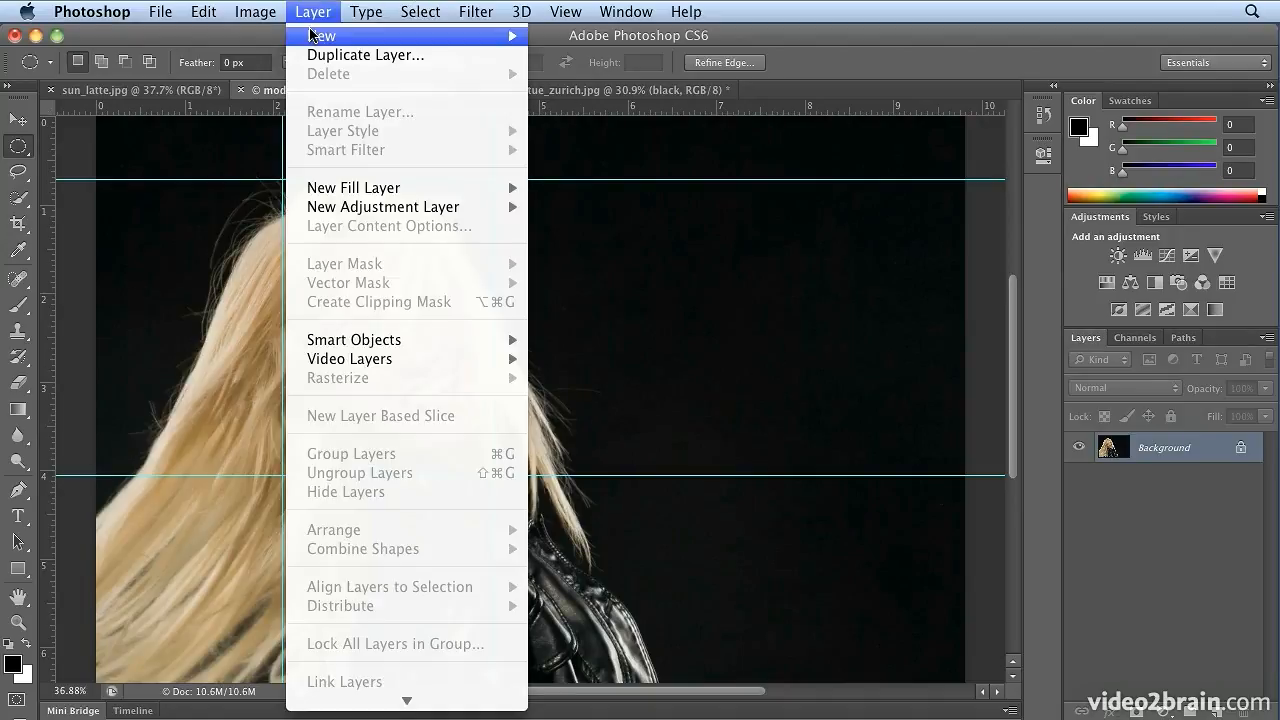
pyautogui.moveTo(316, 36)
pyautogui.click(604, 42)
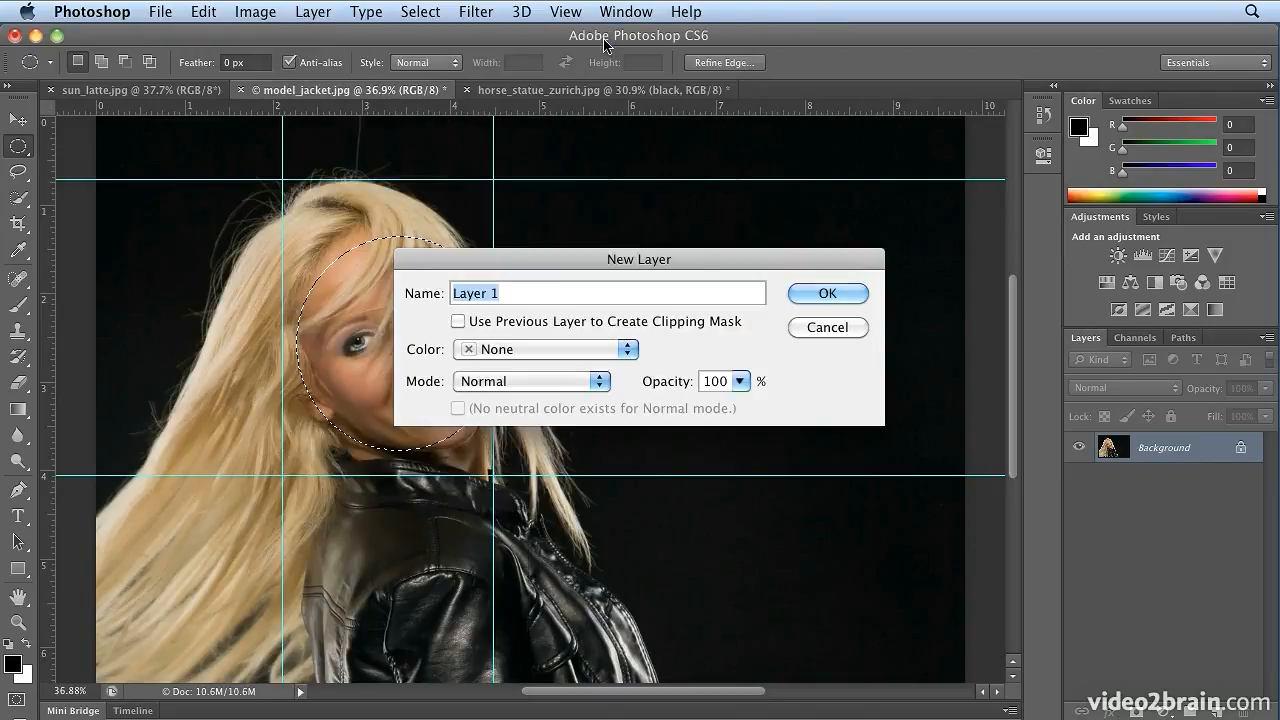
pyautogui.write('black')
pyautogui.press('Return')
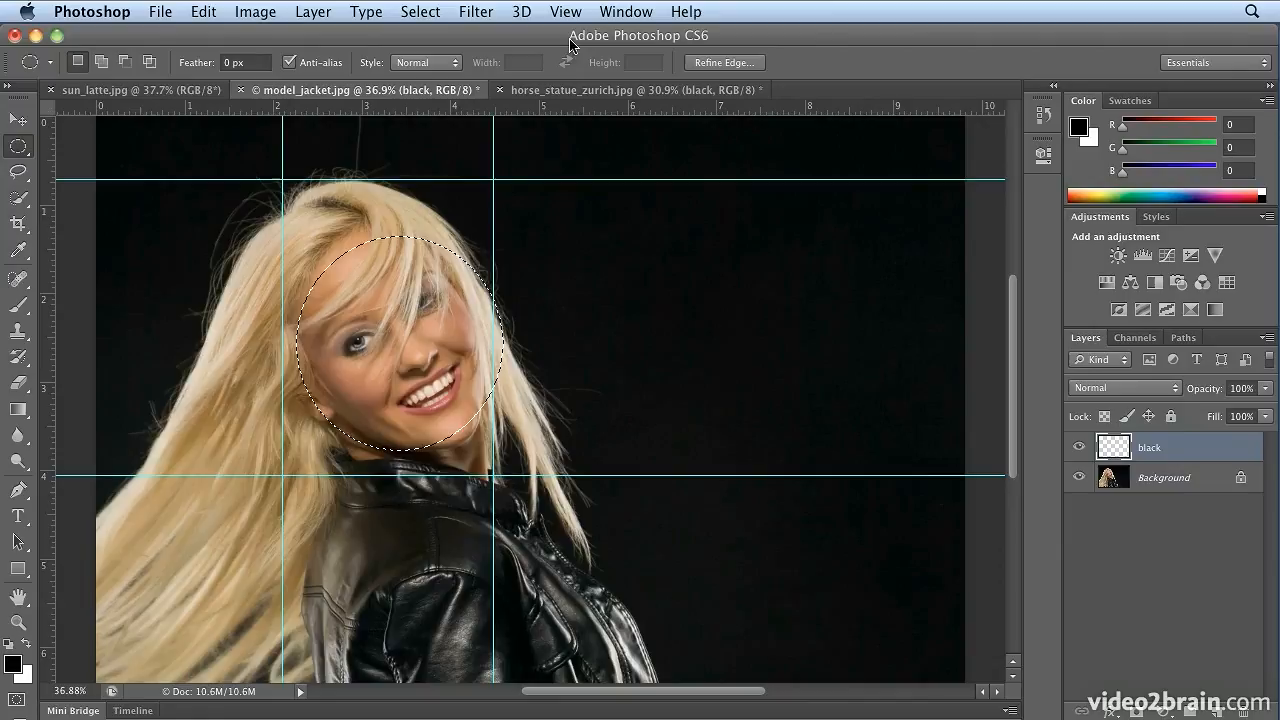
# Try filling the feathered face selection with Black in Normal mode at 100% opacity, and undo the fill
pyautogui.click(203, 11)
pyautogui.click(250, 341)
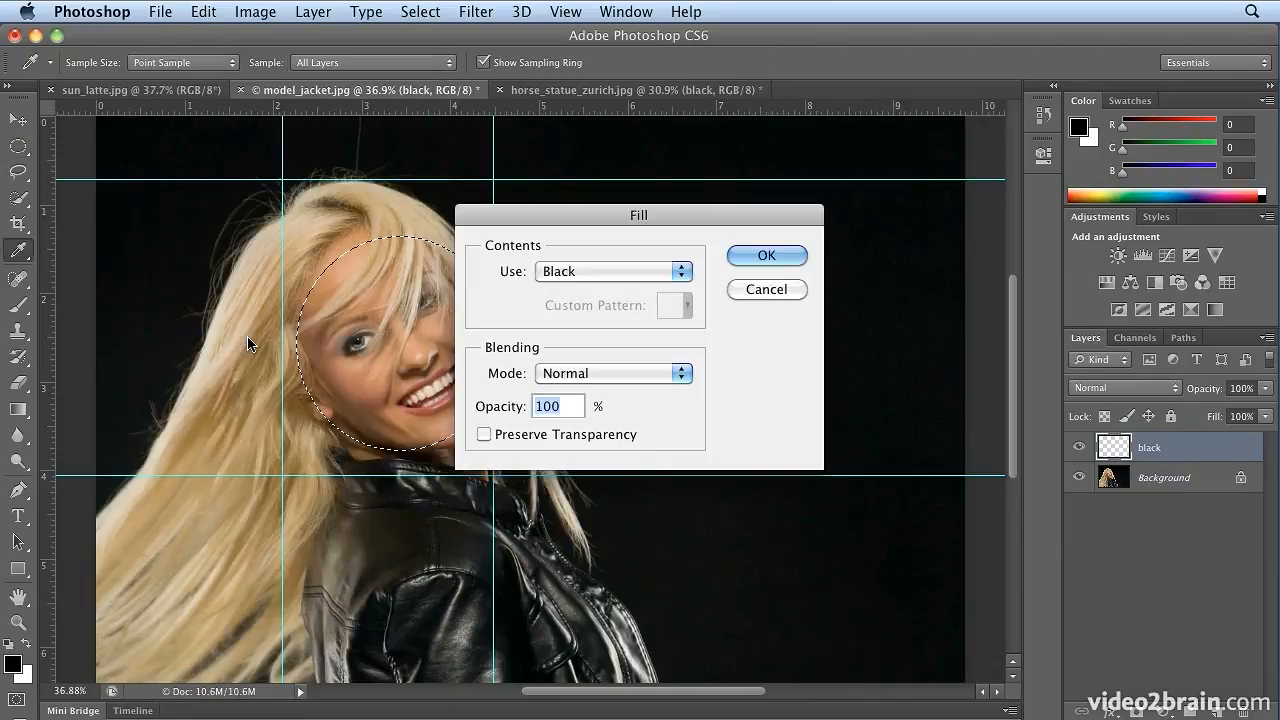
pyautogui.click(766, 255)
pyautogui.press('m')
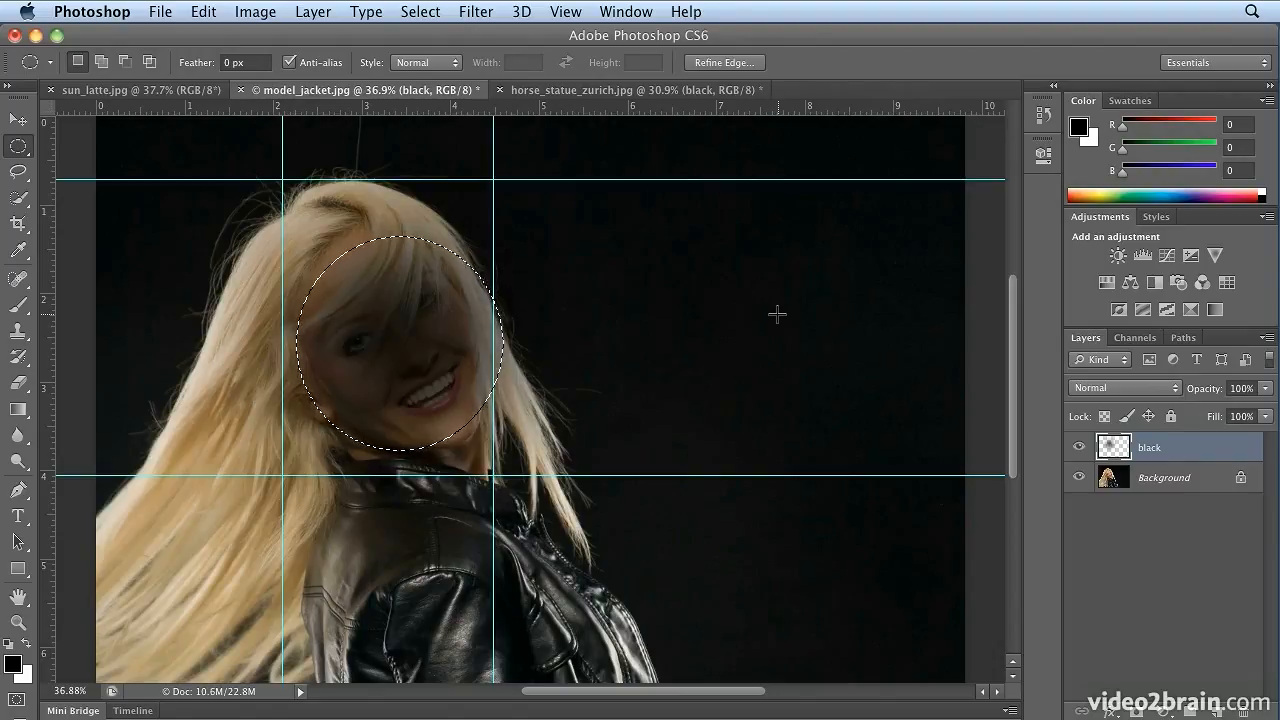
pyautogui.click(203, 11)
pyautogui.click(208, 36)
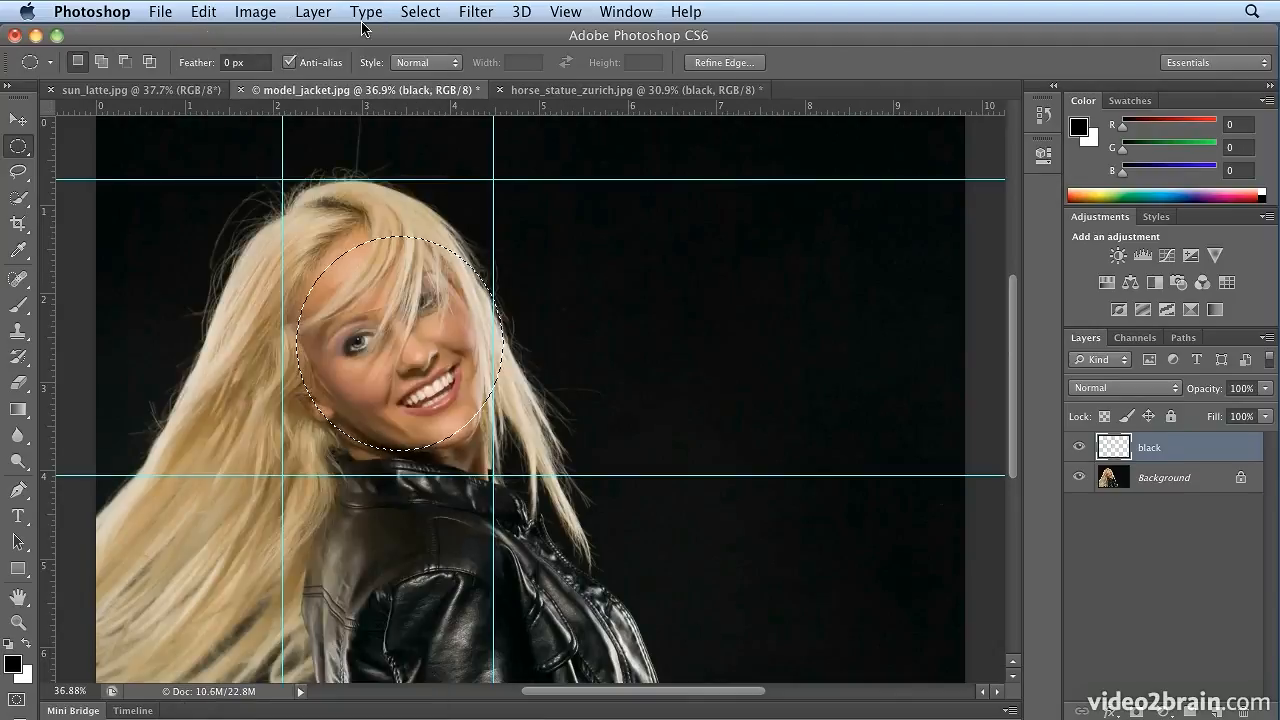
# Invert the feathered face selection and fill it with Black in Normal mode at 100% opacity on the black layer
pyautogui.click(440, 12)
pyautogui.click(445, 93)
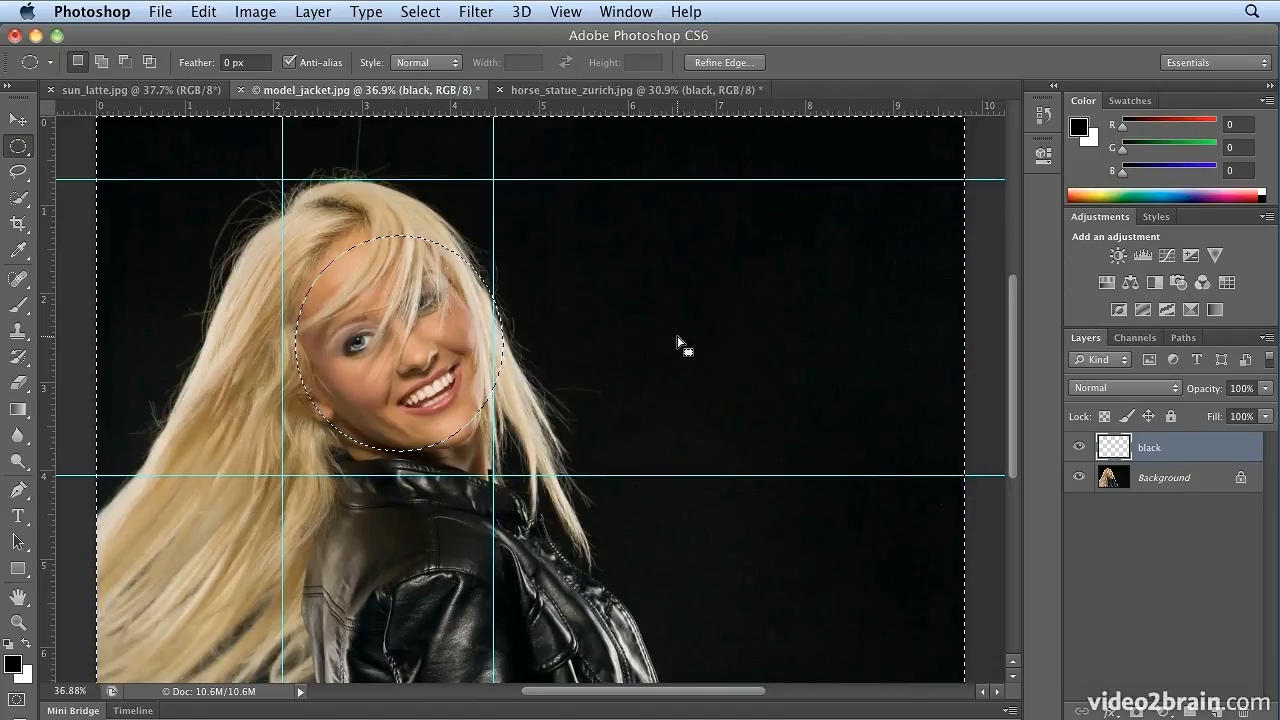
pyautogui.click(210, 14)
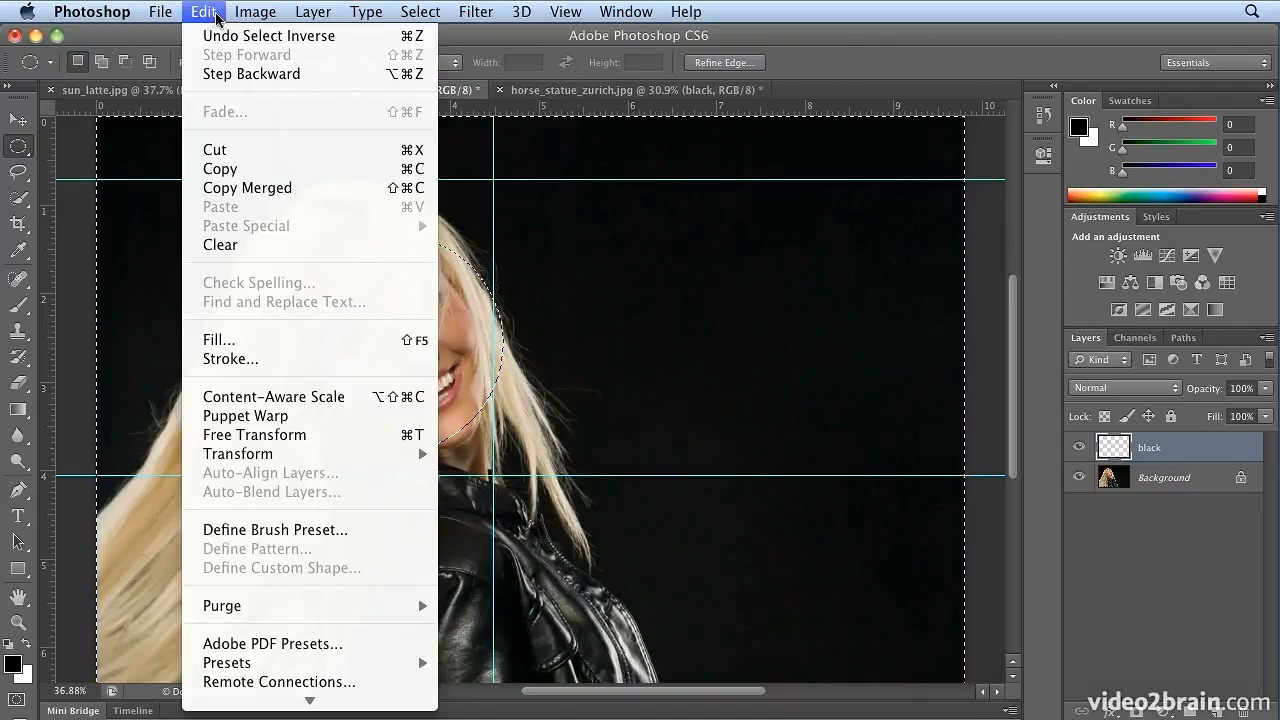
pyautogui.click(220, 340)
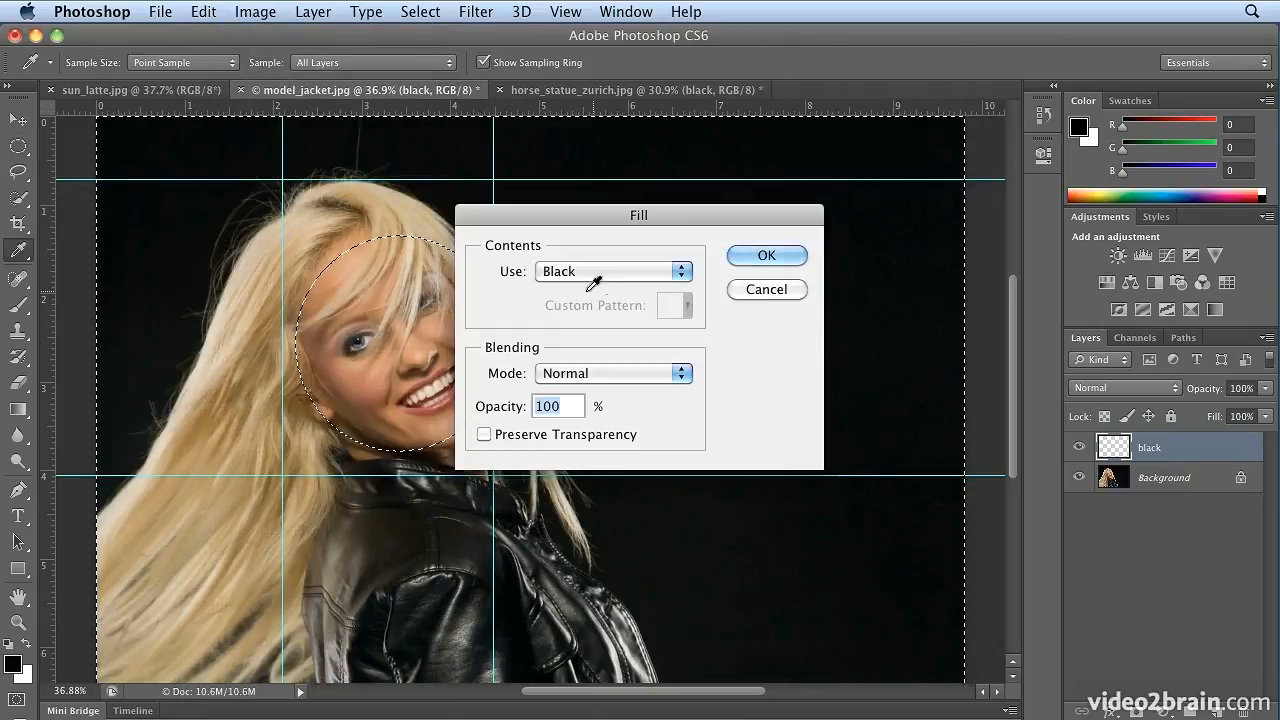
pyautogui.click(757, 260)
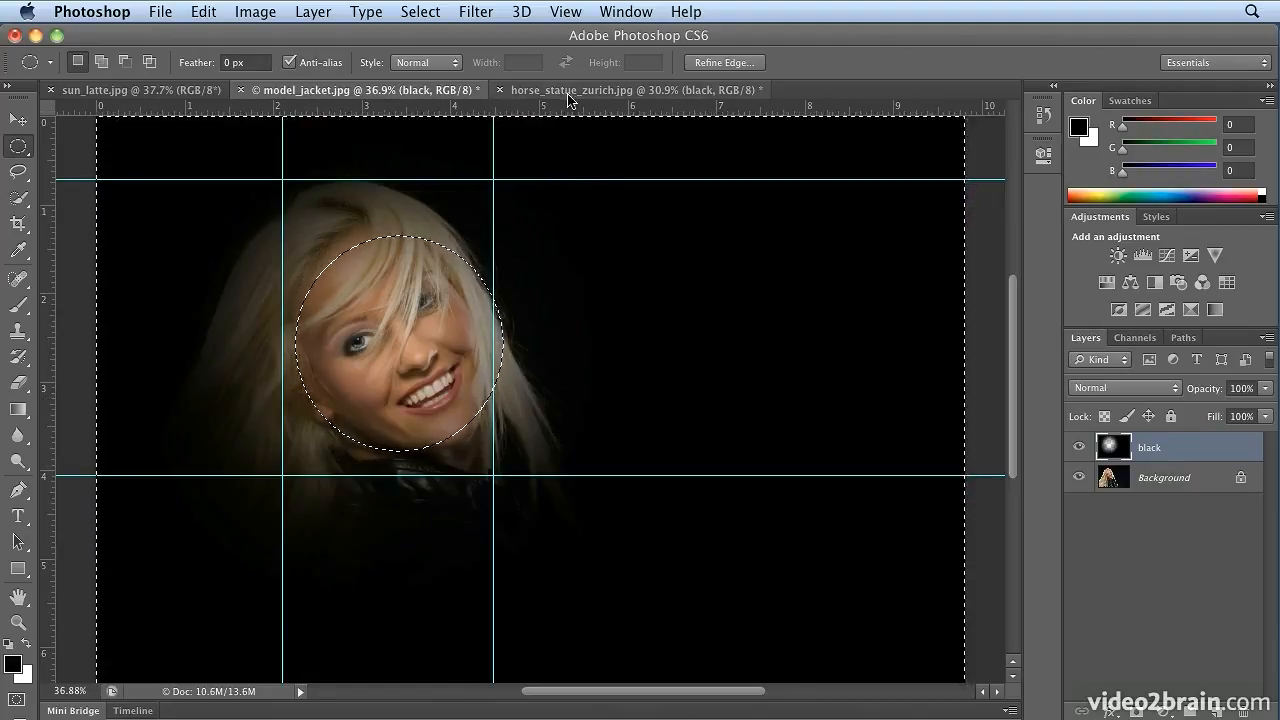
# Hide the guides, grid and selection outline, and reduce the black layer's opacity to 72%
pyautogui.click(565, 12)
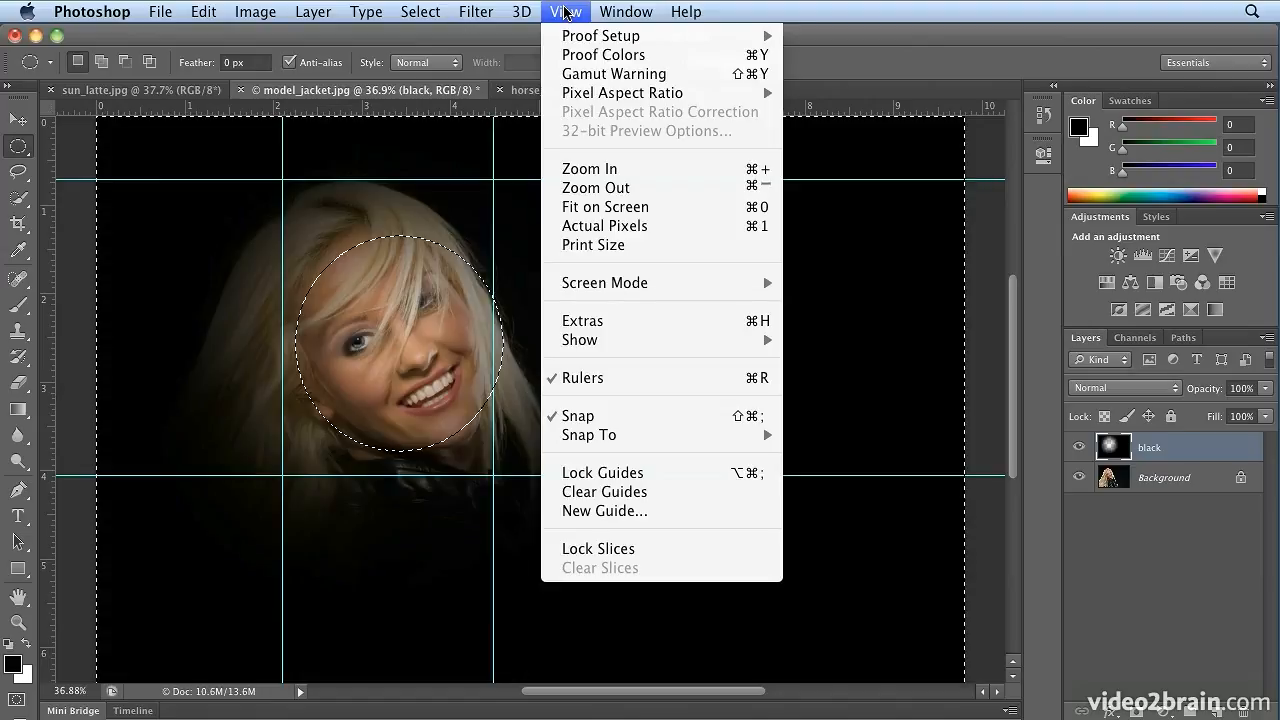
pyautogui.click(581, 321)
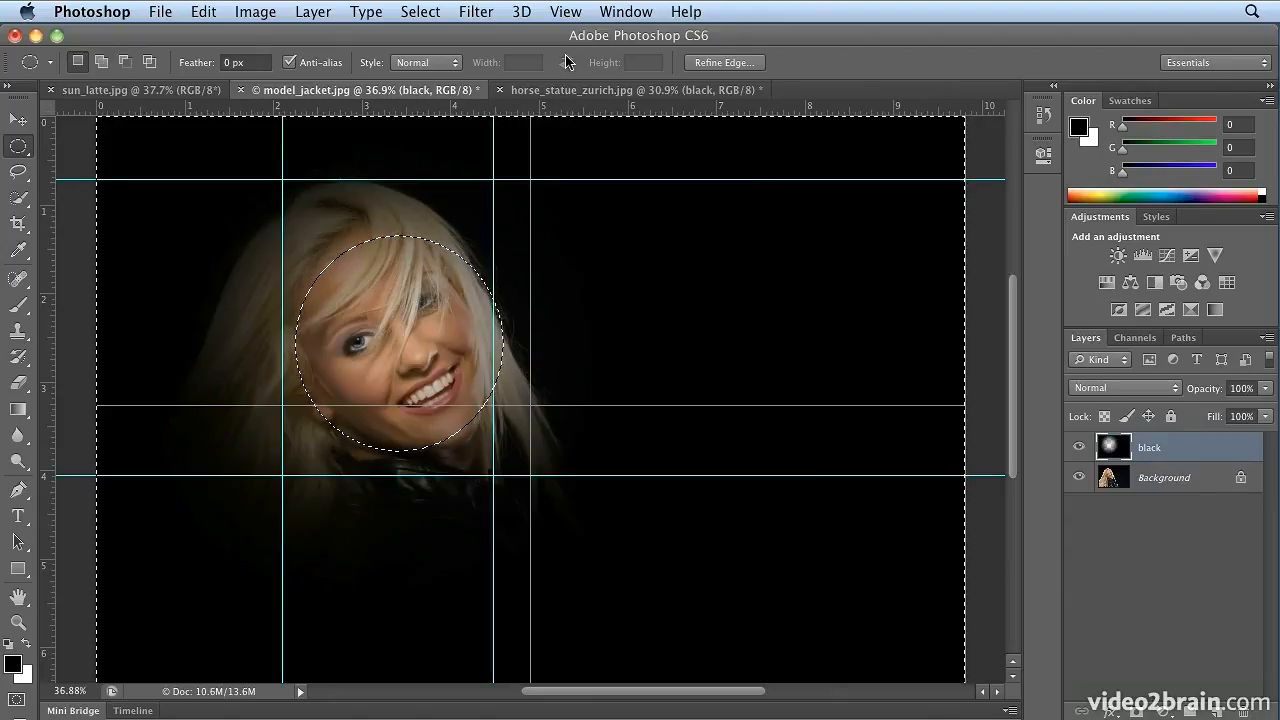
pyautogui.click(564, 11)
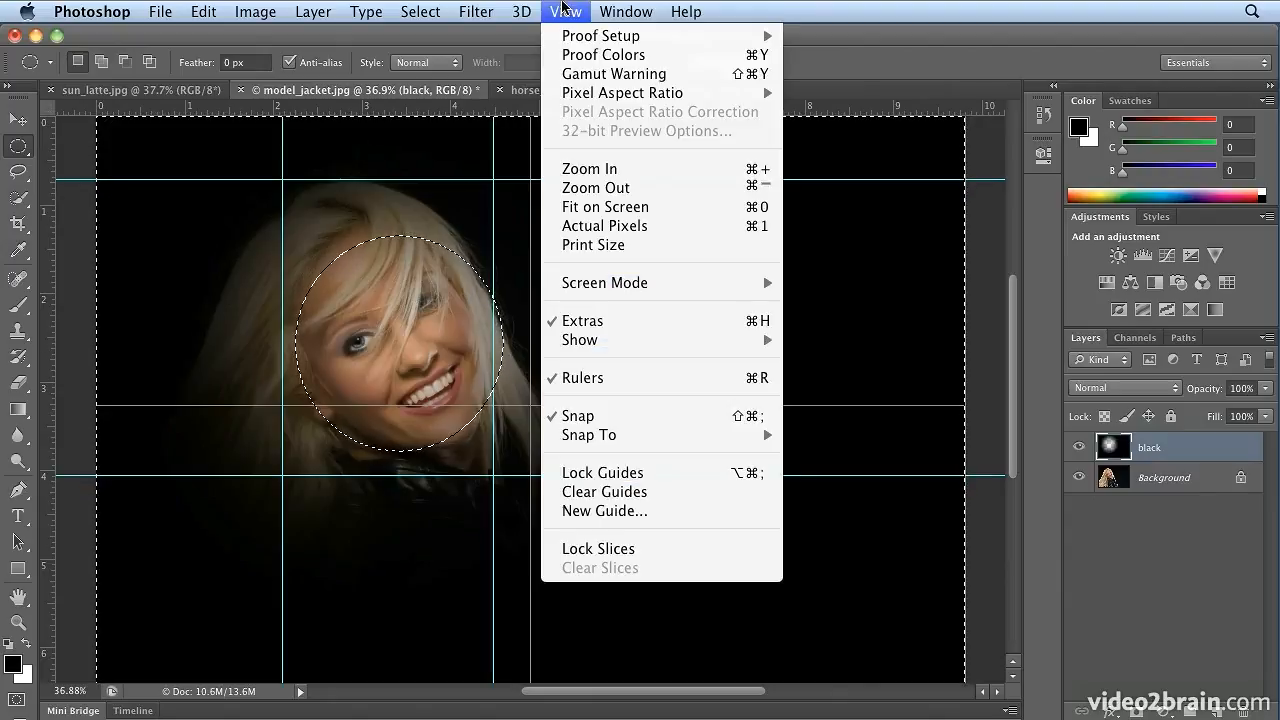
pyautogui.click(605, 321)
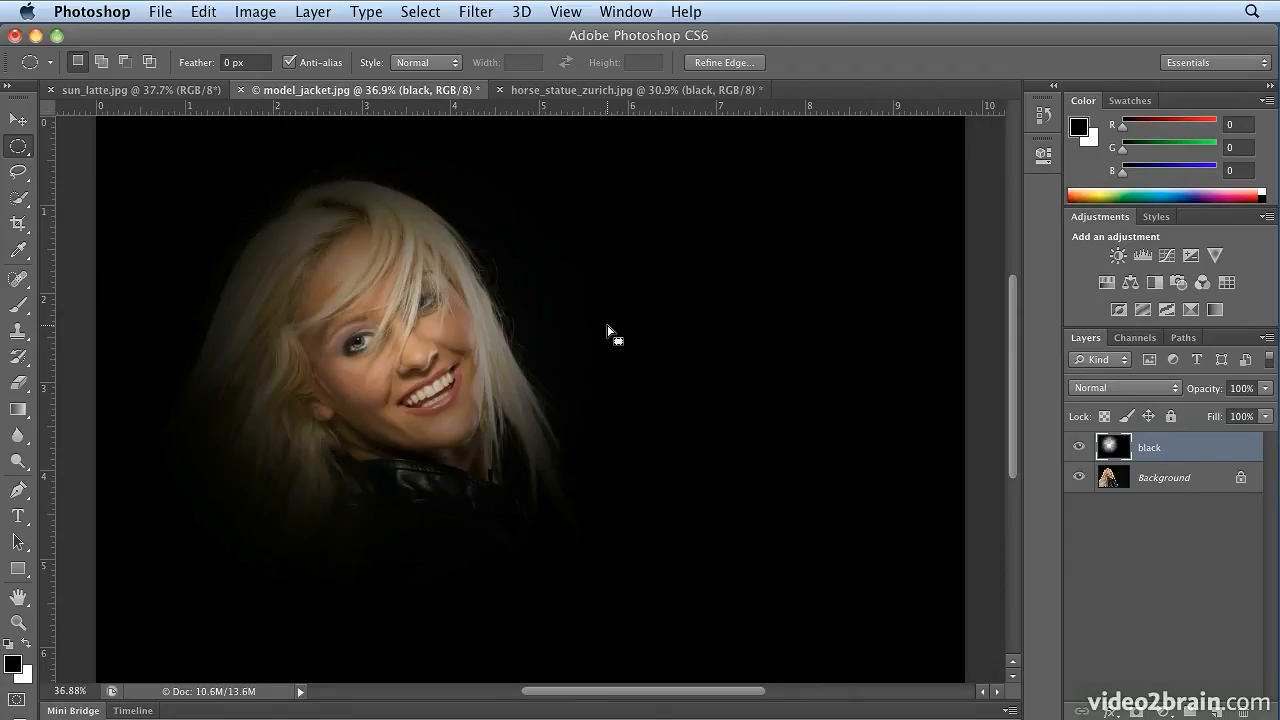
pyautogui.click(1265, 389)
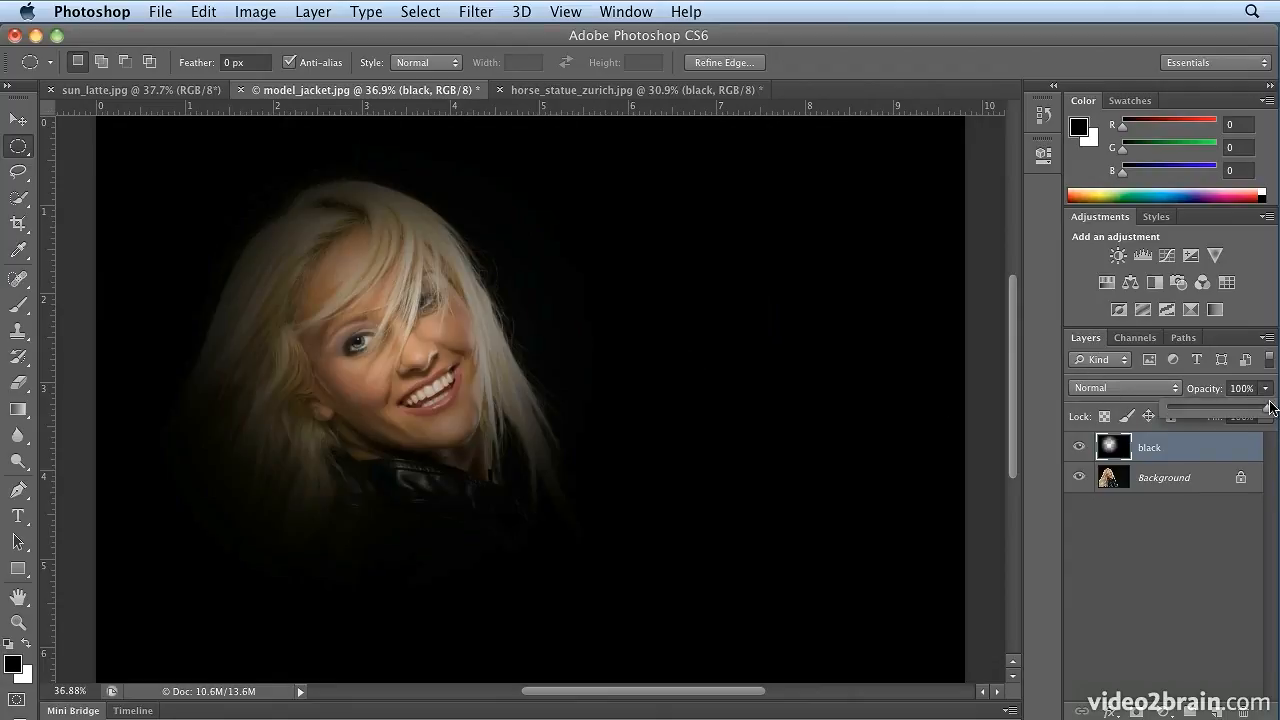
pyautogui.moveTo(1268, 408); pyautogui.dragTo(1240, 412)
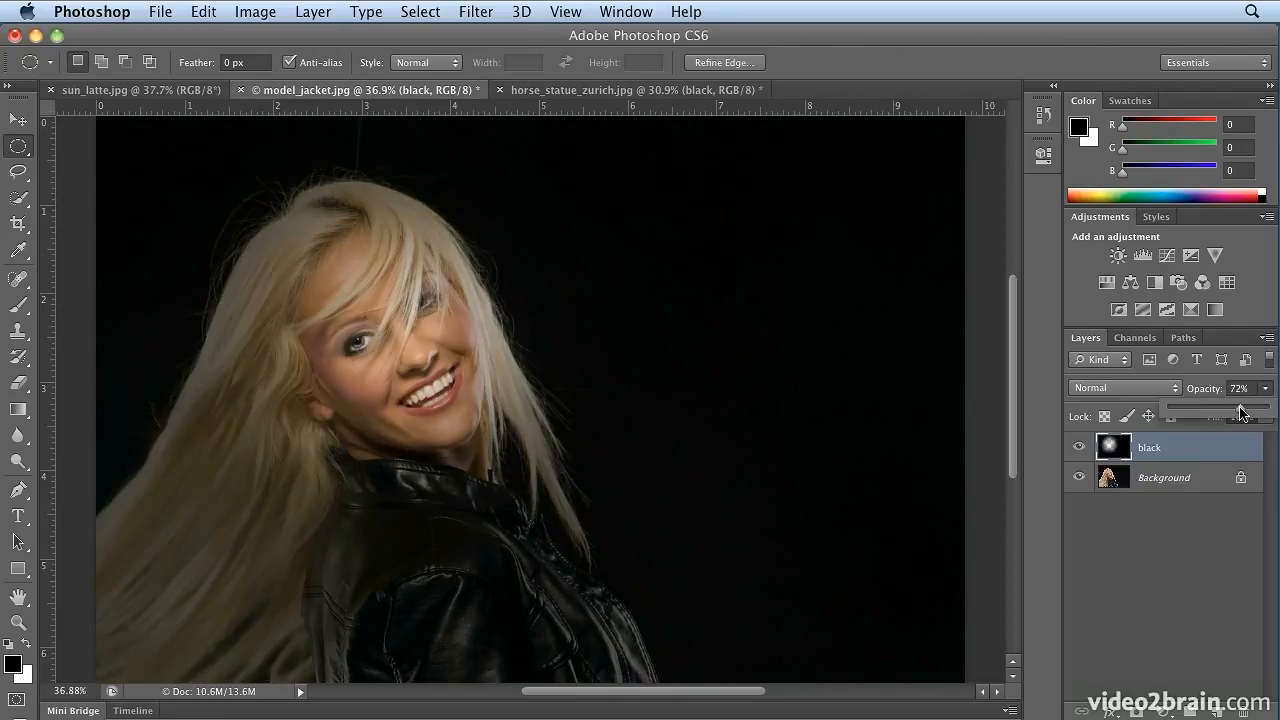